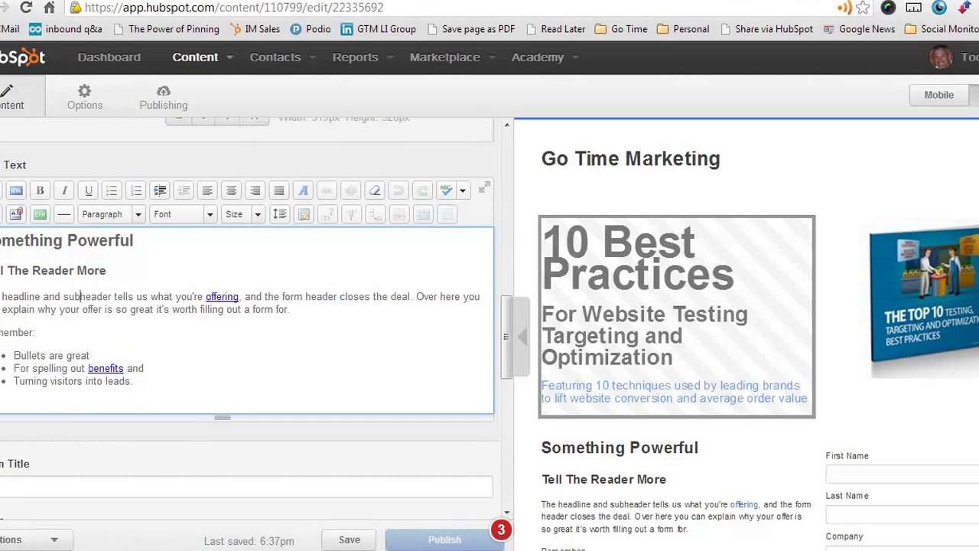
- Select the placeholder body text from the 'Something Powerful' heading through the last bullet
{"action": "left_click_drag", "start_coordinate": [1, 239], "coordinate": [229, 383]}
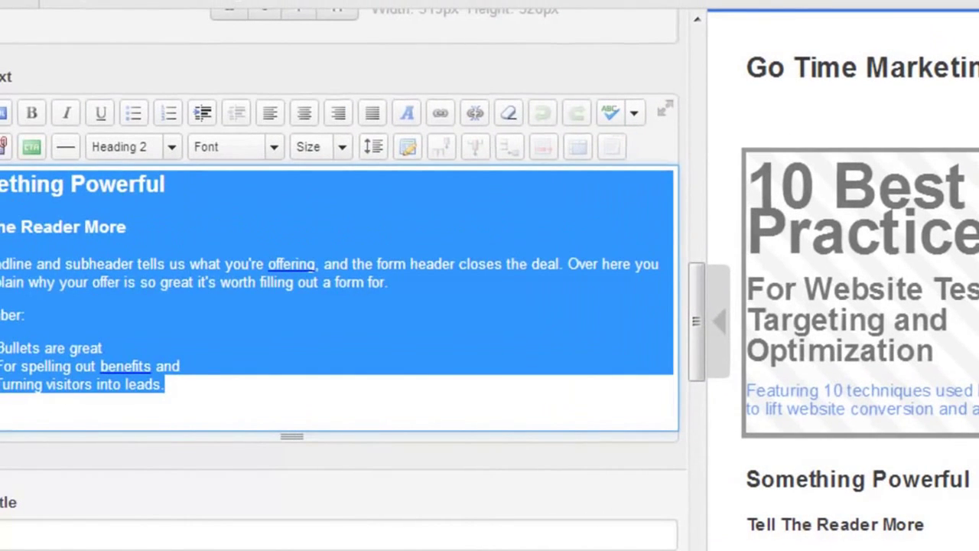
- Replace the placeholder text with the pasted travel ebook description and 'You'll learn:' bullet list
{"action": "key", "text": "ctrl+a"}
{"action": "key", "text": "Delete"}
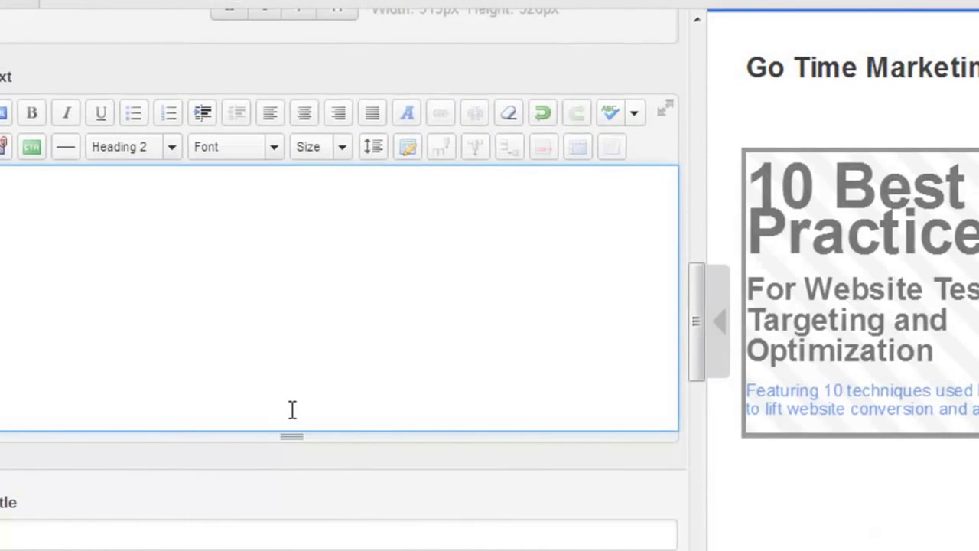
{"action": "key", "text": "ctrl+v"}
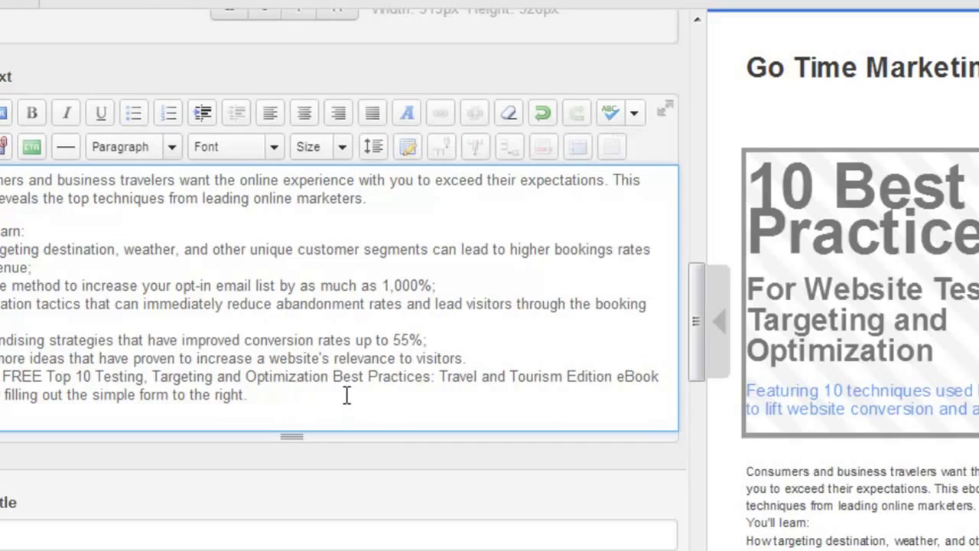
{"action": "scroll", "coordinate": [345, 392], "scroll_direction": "up", "scroll_amount": 3}
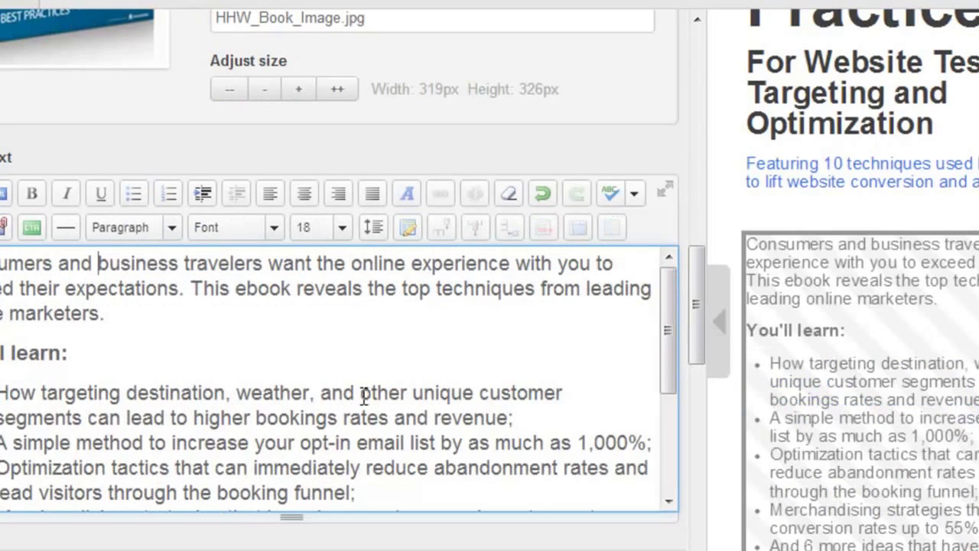
- Preview the full landing page with the new ebook copy
{"action": "left_click", "coordinate": [9, 266]}
{"action": "left_click", "coordinate": [97, 344], "text": "shift"}
{"action": "left_click", "coordinate": [720, 322]}
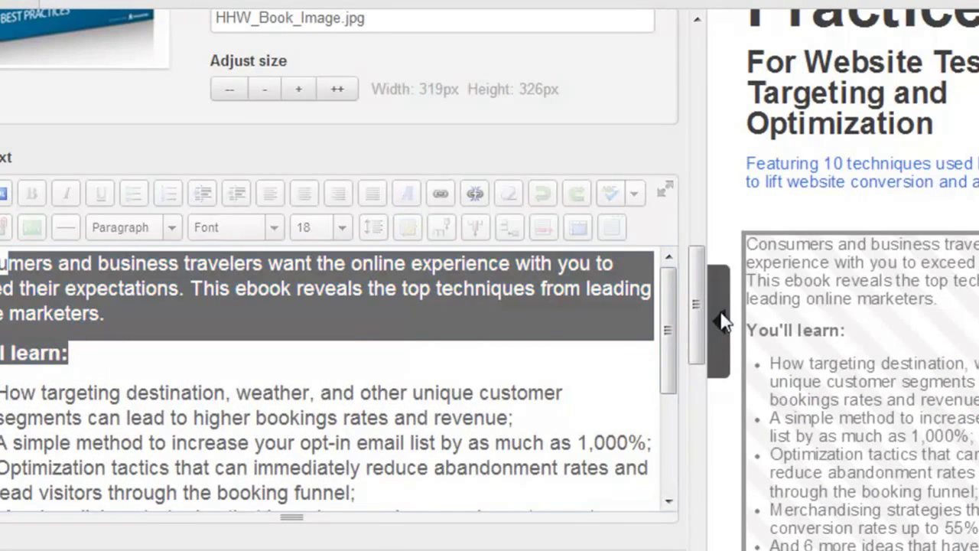
{"action": "scroll", "coordinate": [551, 378], "scroll_direction": "down", "scroll_amount": 4}
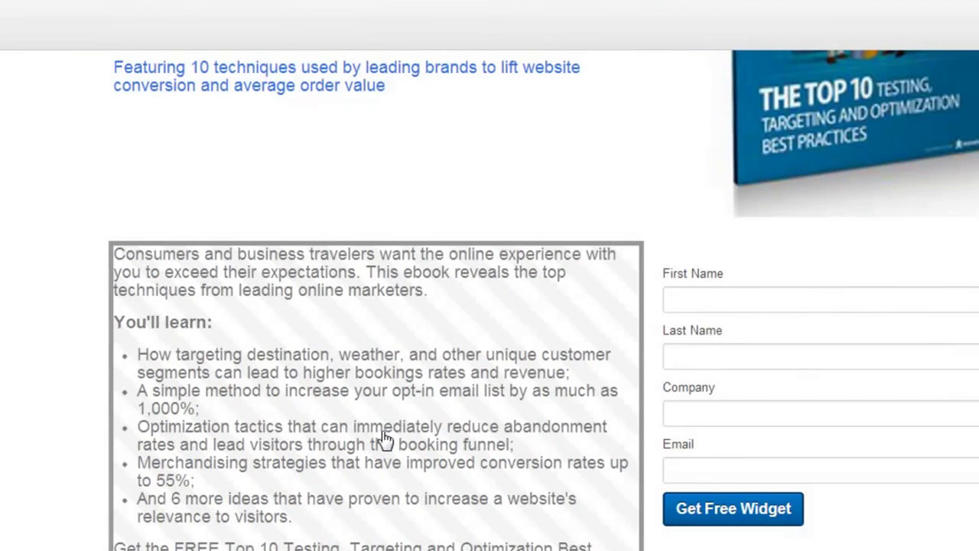
- Open the 'Template Editing Example' lead form in the form editor
{"action": "scroll", "coordinate": [385, 436], "scroll_direction": "down", "scroll_amount": 1}
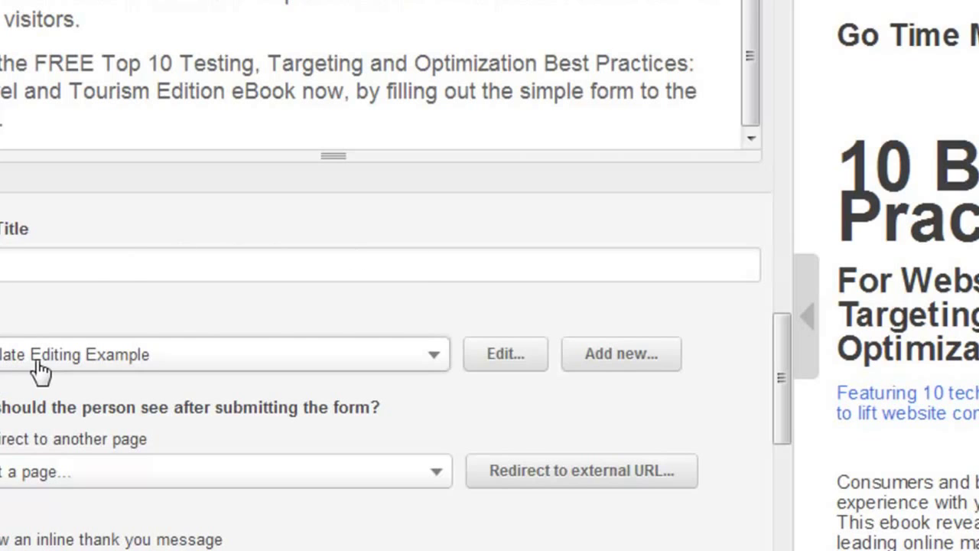
{"action": "left_click", "coordinate": [502, 355]}
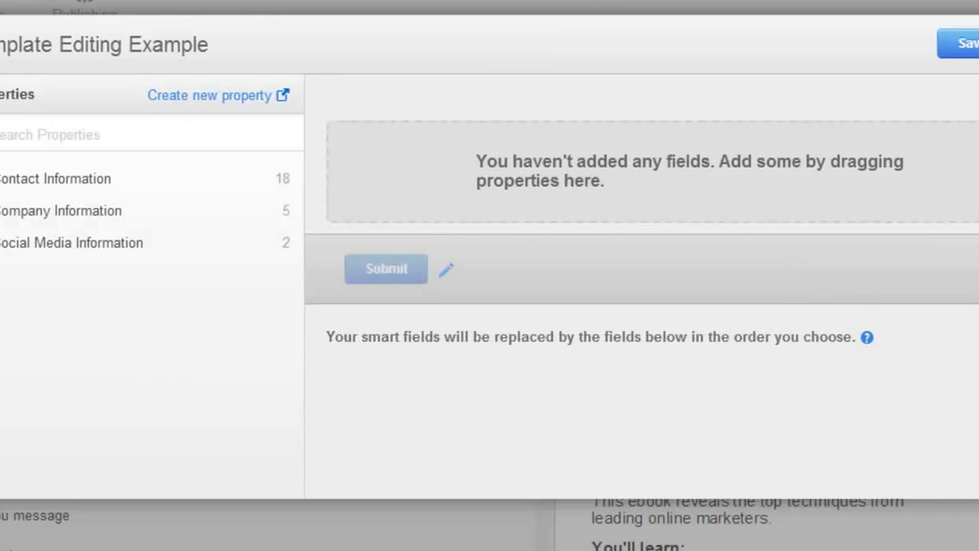
- Add the First Name and Last Name properties to the form
{"action": "left_click", "coordinate": [46, 178]}
{"action": "left_click", "coordinate": [84, 135]}
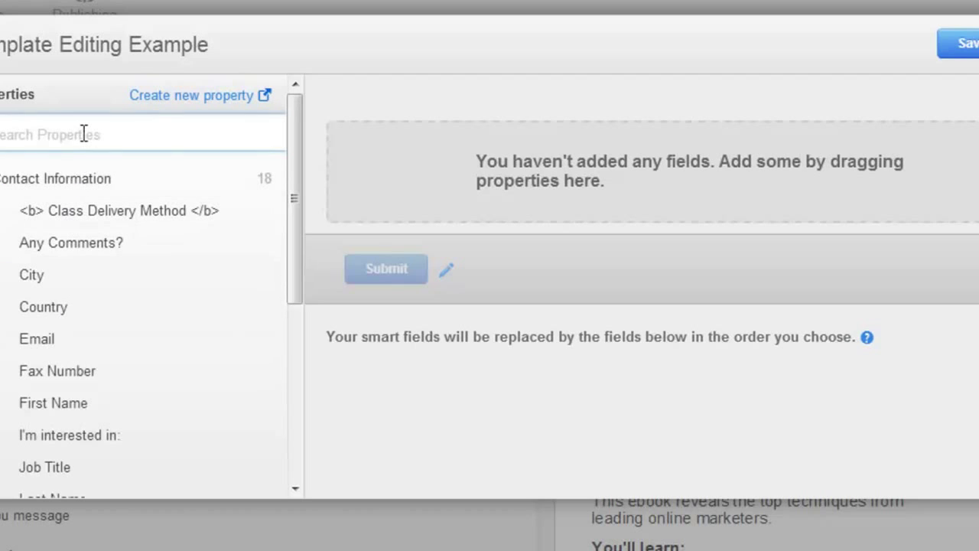
{"action": "type", "text": "fi"}
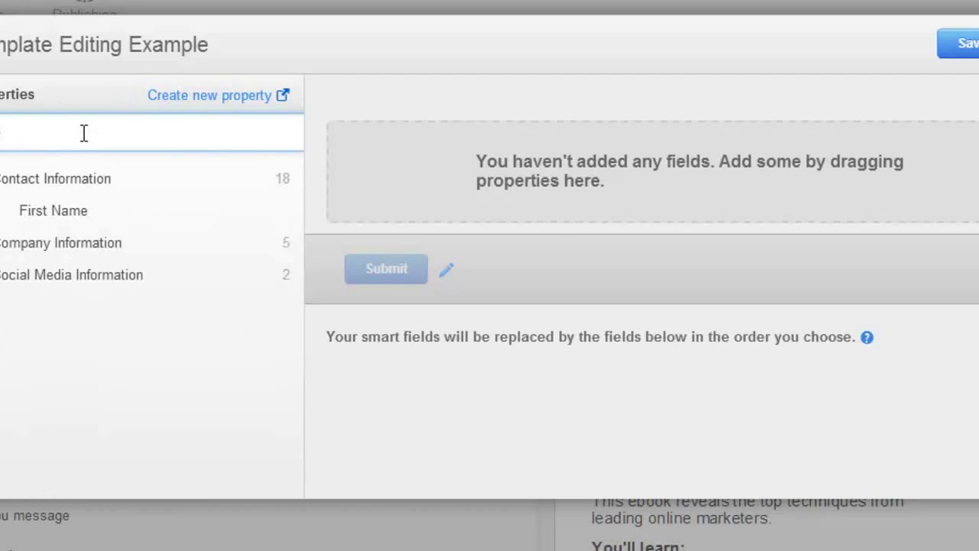
{"action": "left_click_drag", "start_coordinate": [77, 212], "coordinate": [577, 199]}
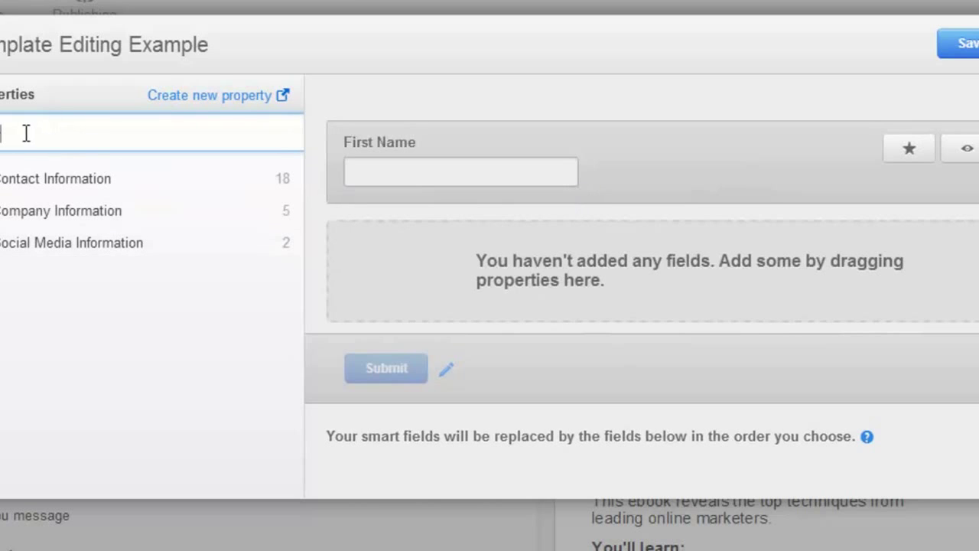
{"action": "type", "text": "last"}
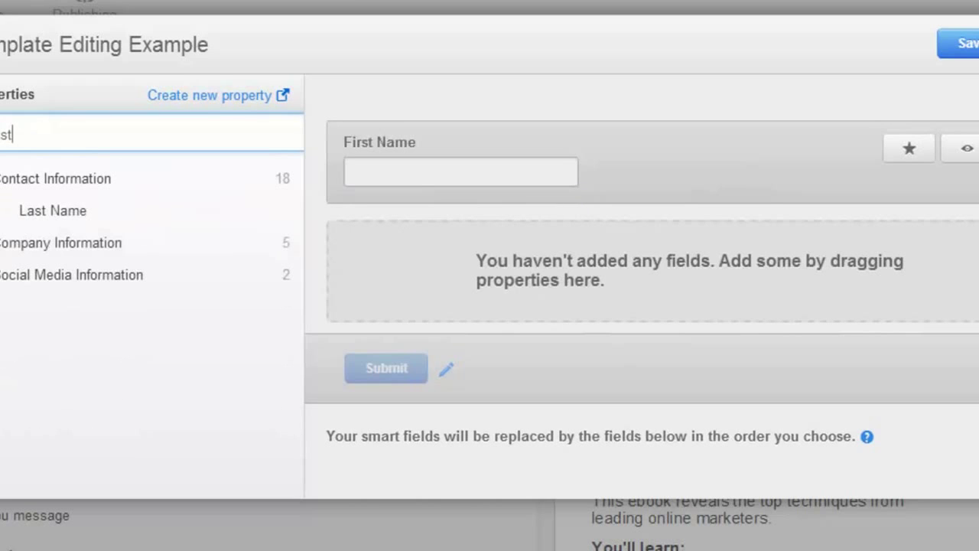
{"action": "left_click_drag", "start_coordinate": [42, 215], "coordinate": [395, 221]}
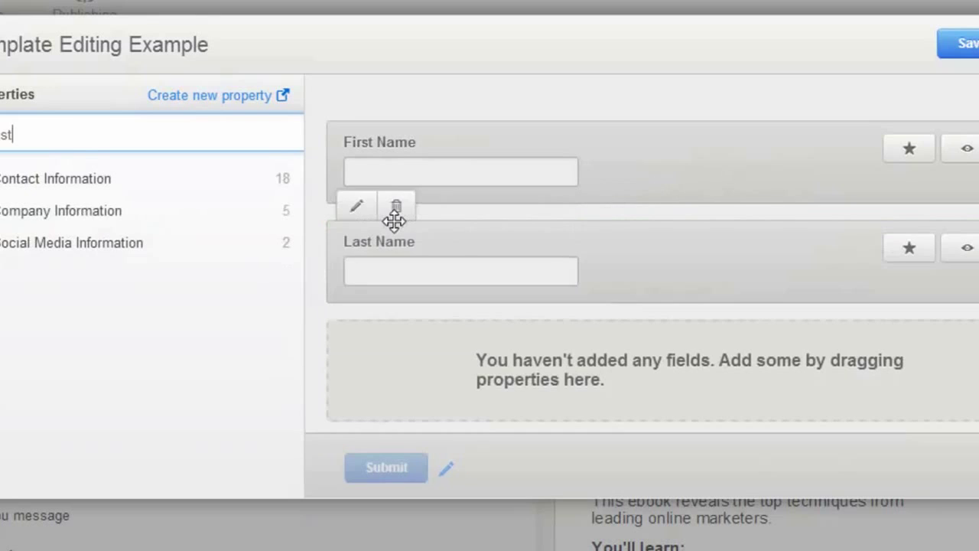
- Add the Company Name and Email properties below Last Name
{"action": "left_click_drag", "start_coordinate": [29, 135], "coordinate": [2, 135]}
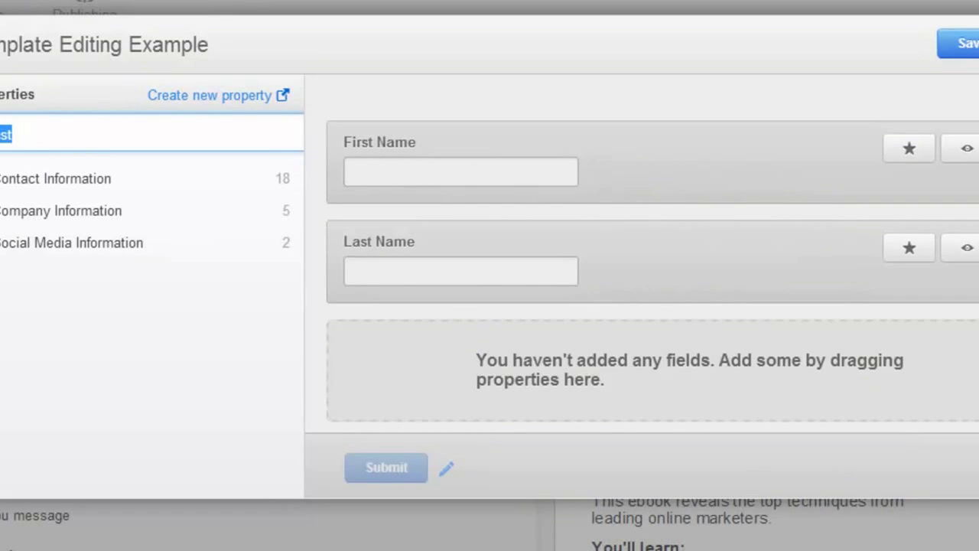
{"action": "left_click", "coordinate": [62, 210]}
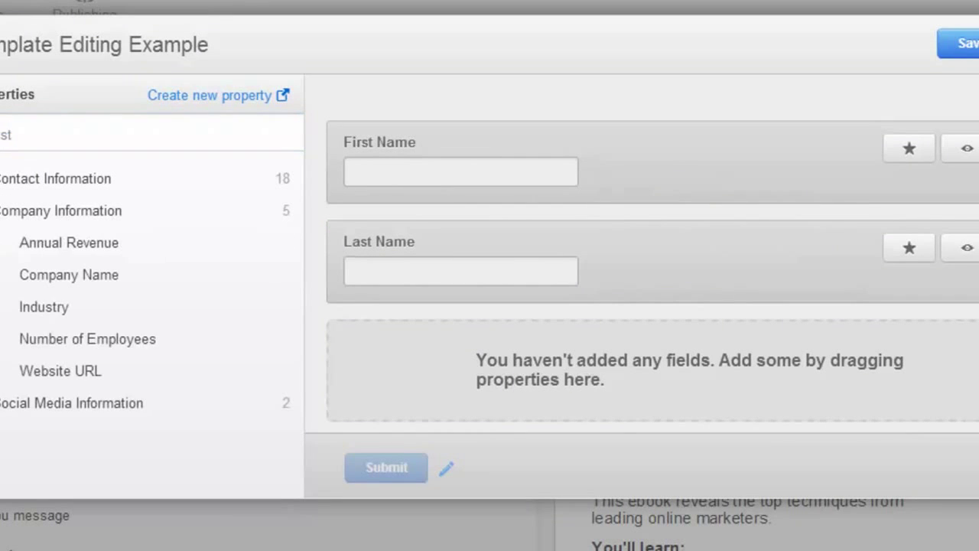
{"action": "left_click_drag", "start_coordinate": [48, 275], "coordinate": [454, 320]}
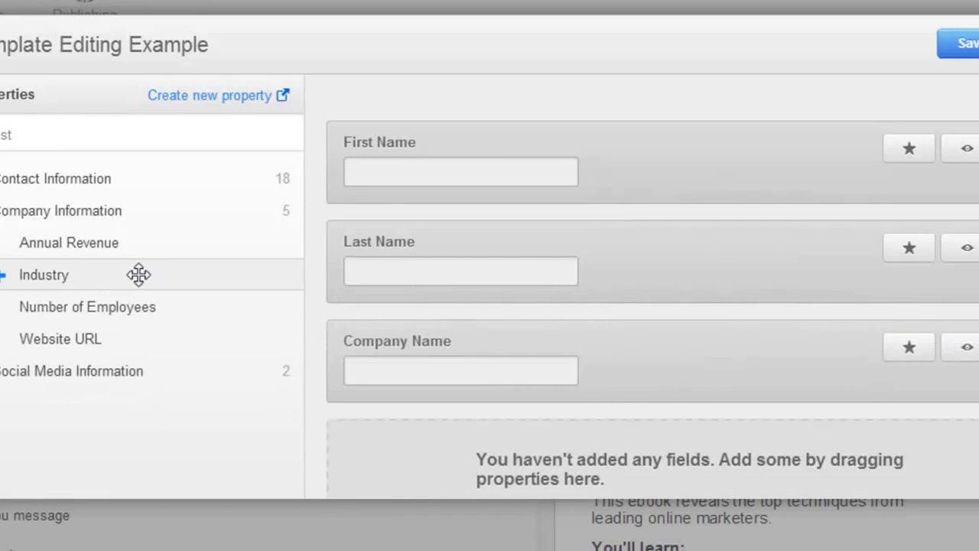
{"action": "left_click_drag", "start_coordinate": [46, 134], "coordinate": [0, 135]}
{"action": "type", "text": "email"}
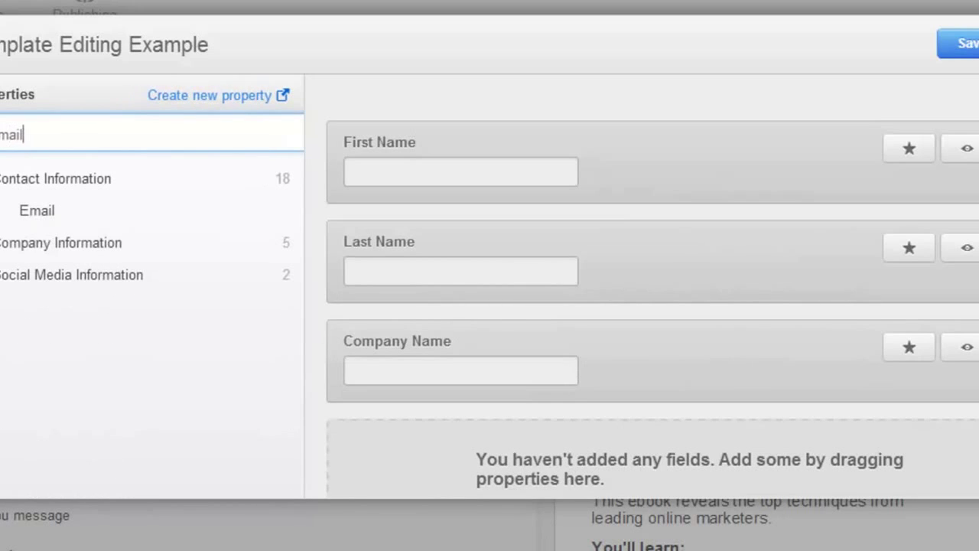
{"action": "left_click_drag", "start_coordinate": [39, 207], "coordinate": [441, 437]}
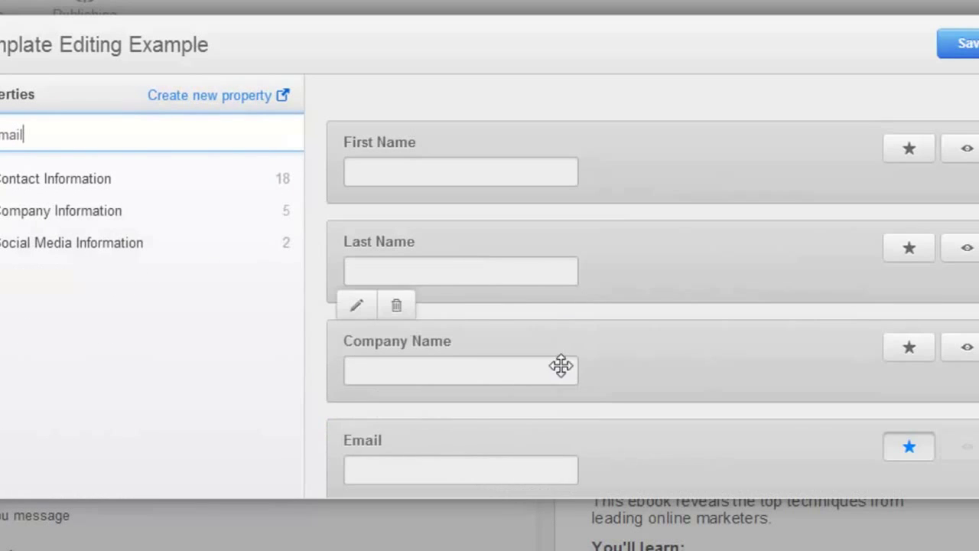
{"action": "scroll", "coordinate": [562, 363], "scroll_direction": "down", "scroll_amount": 1}
{"action": "scroll", "coordinate": [584, 307], "scroll_direction": "up", "scroll_amount": 1}
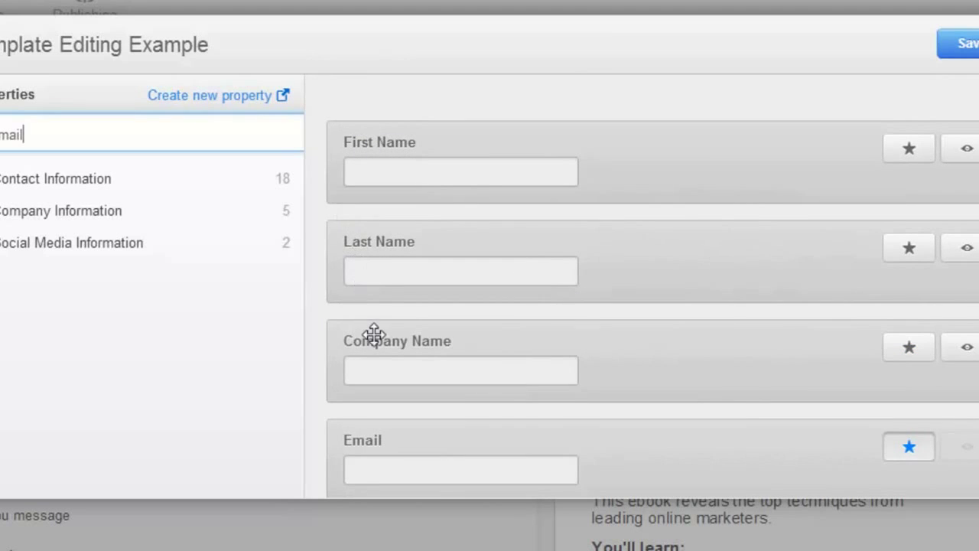
- Shorten the Company Name field's label to 'Company'
{"action": "left_click", "coordinate": [354, 308]}
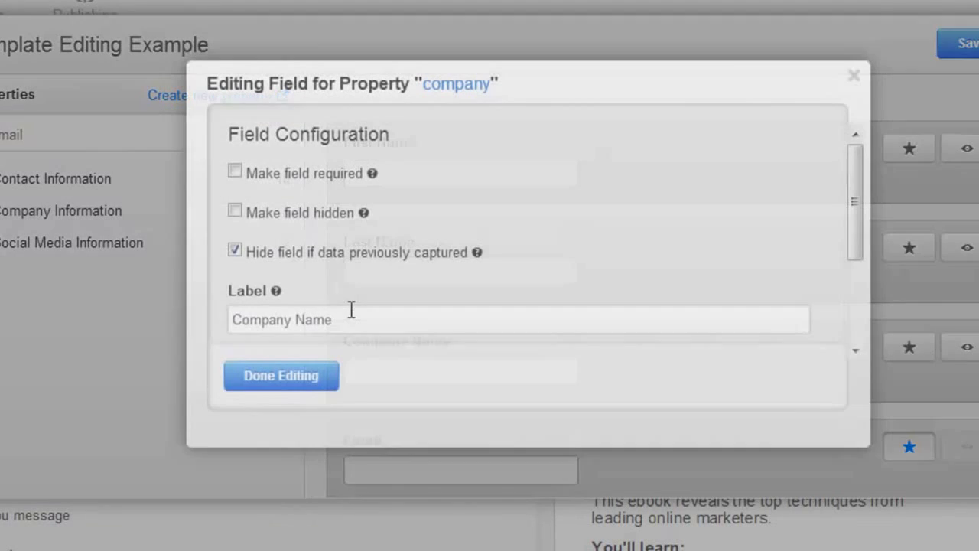
{"action": "left_click_drag", "start_coordinate": [343, 321], "coordinate": [290, 321]}
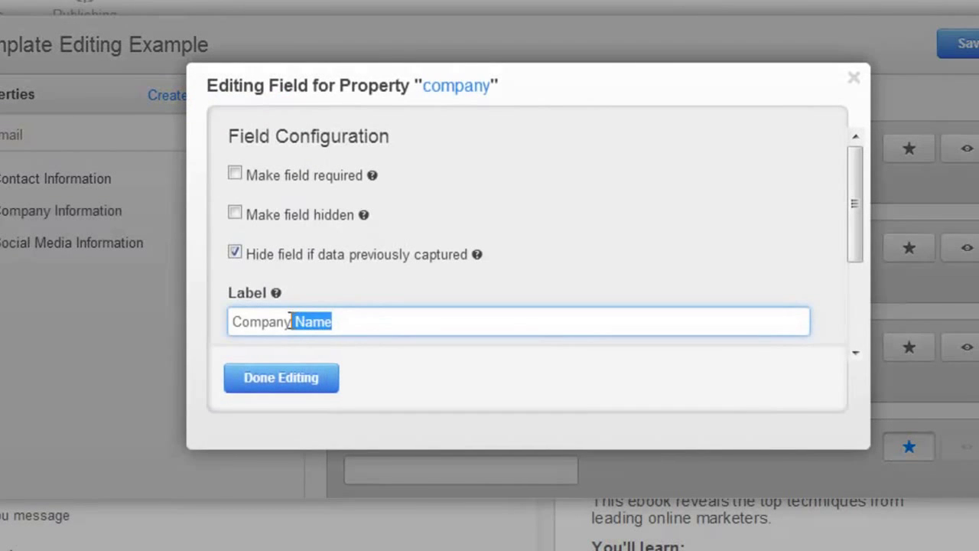
{"action": "key", "text": "BackSpace"}
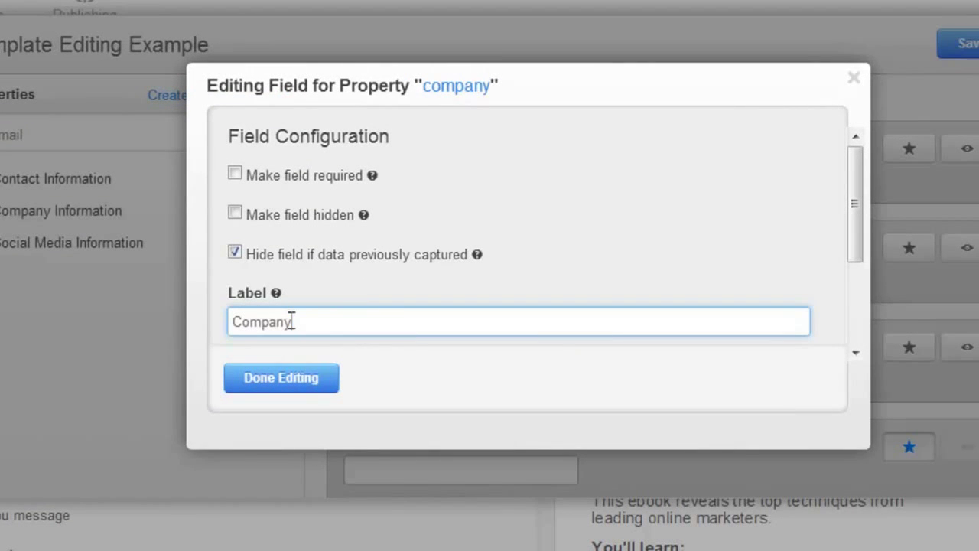
{"action": "left_click", "coordinate": [275, 380]}
- Change the email field's label to 'Work Email'
{"action": "mouse_move", "coordinate": [383, 444]}
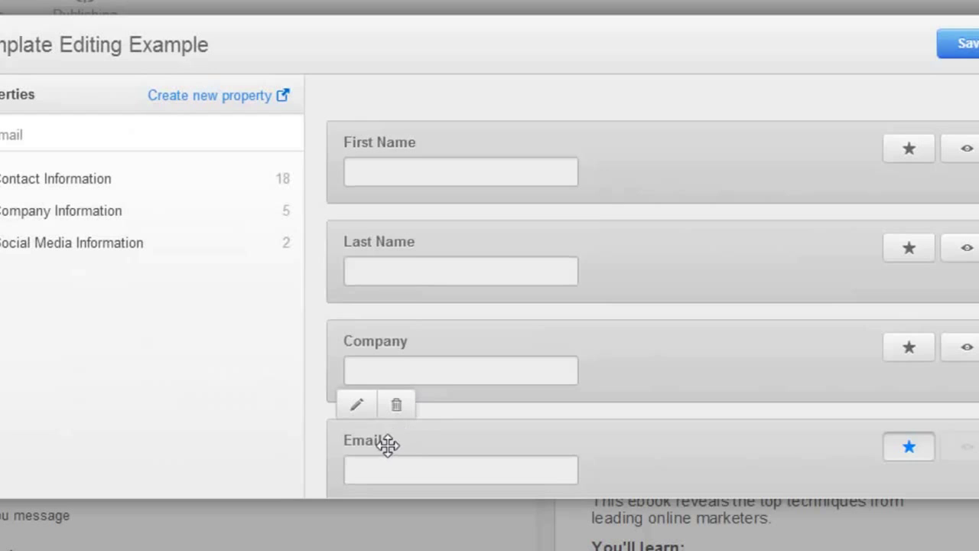
{"action": "left_click", "coordinate": [355, 409]}
{"action": "left_click_drag", "start_coordinate": [269, 322], "coordinate": [191, 313]}
{"action": "type", "text": "Work email"}
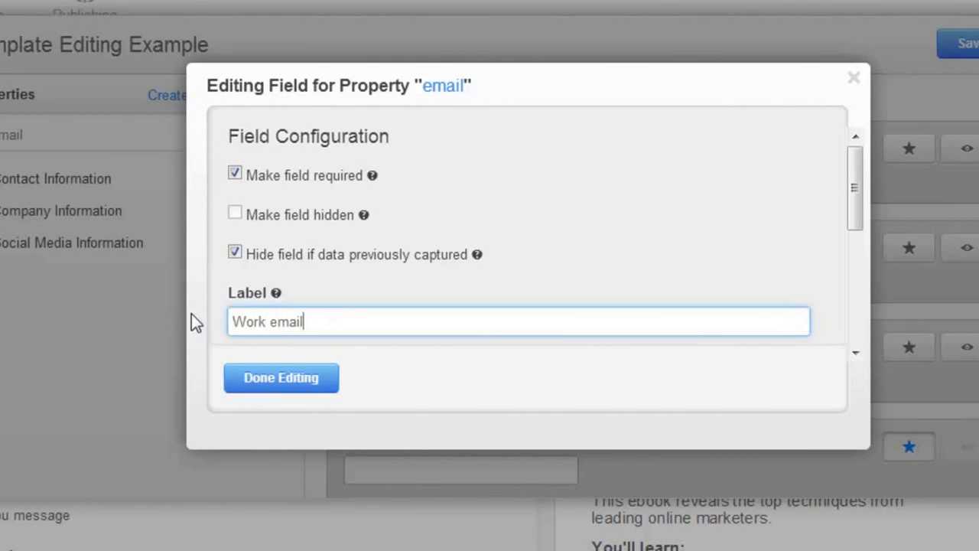
{"action": "key", "text": "BackSpace"}
{"action": "key", "text": "BackSpace"}
{"action": "key", "text": "BackSpace"}
{"action": "key", "text": "BackSpace"}
{"action": "key", "text": "BackSpace"}
{"action": "type", "text": "Ea"}
{"action": "key", "text": "BackSpace"}
{"action": "type", "text": "mail"}
{"action": "key", "text": "Return"}
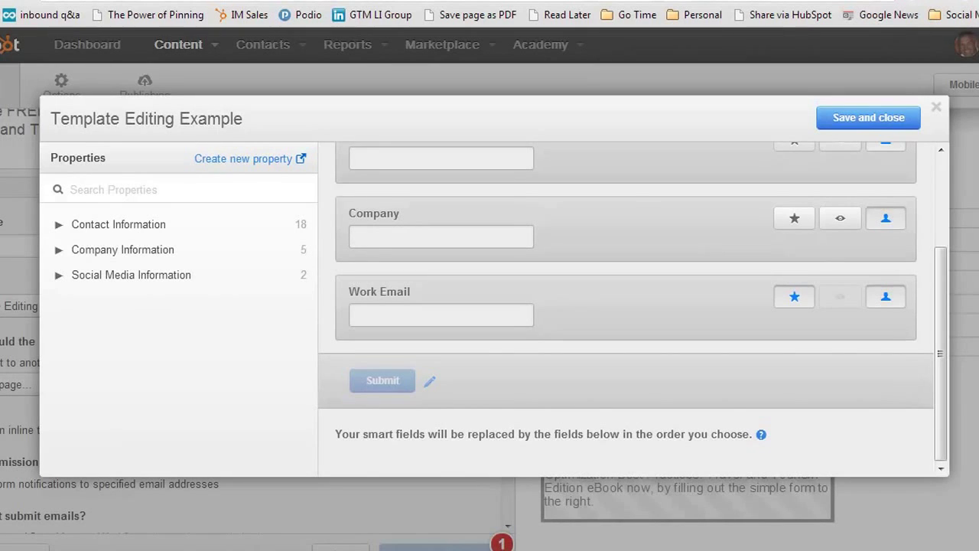
- Change the form button text from 'Submit' to 'Access Now', then save and close the form
{"action": "left_click", "coordinate": [430, 385]}
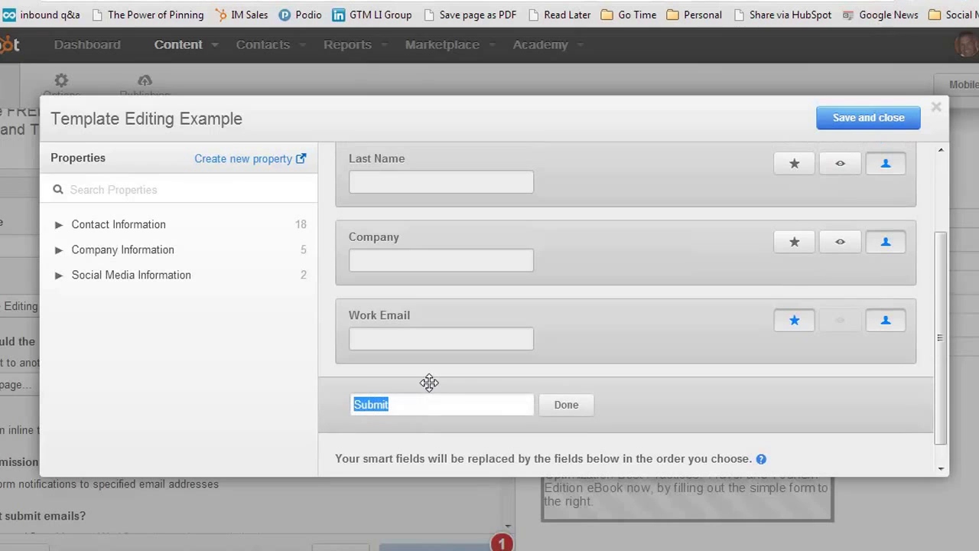
{"action": "left_click", "coordinate": [403, 403]}
{"action": "left_click_drag", "start_coordinate": [402, 403], "coordinate": [328, 403]}
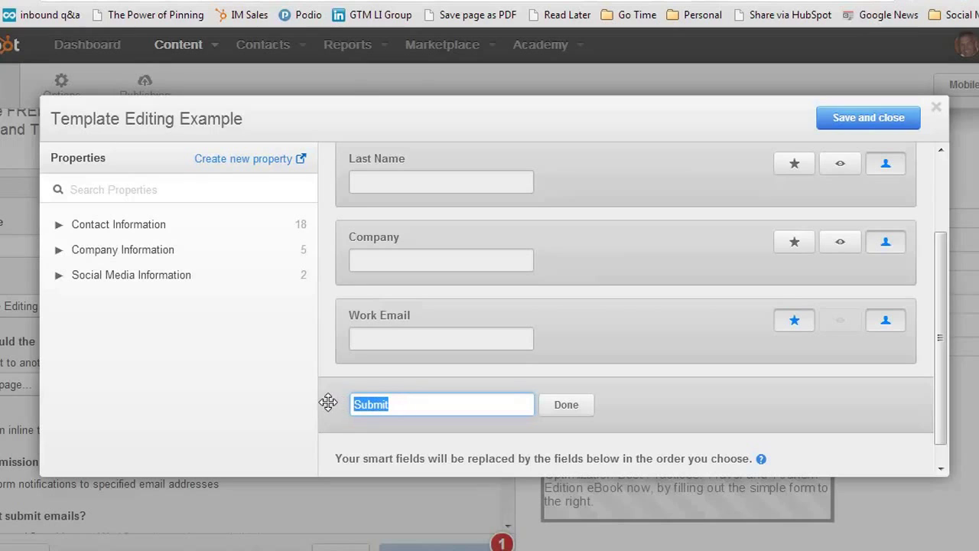
{"action": "type", "text": "Access Now"}
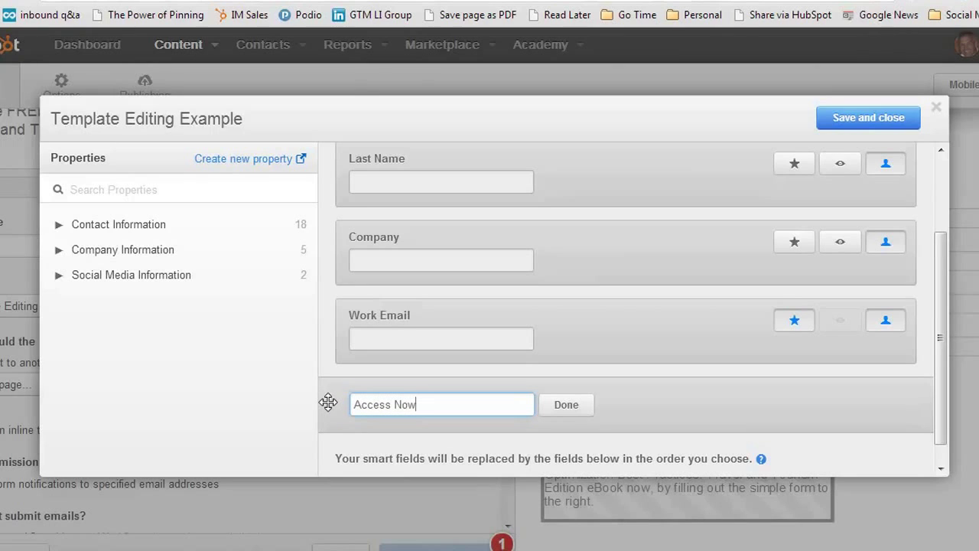
{"action": "left_click", "coordinate": [565, 408]}
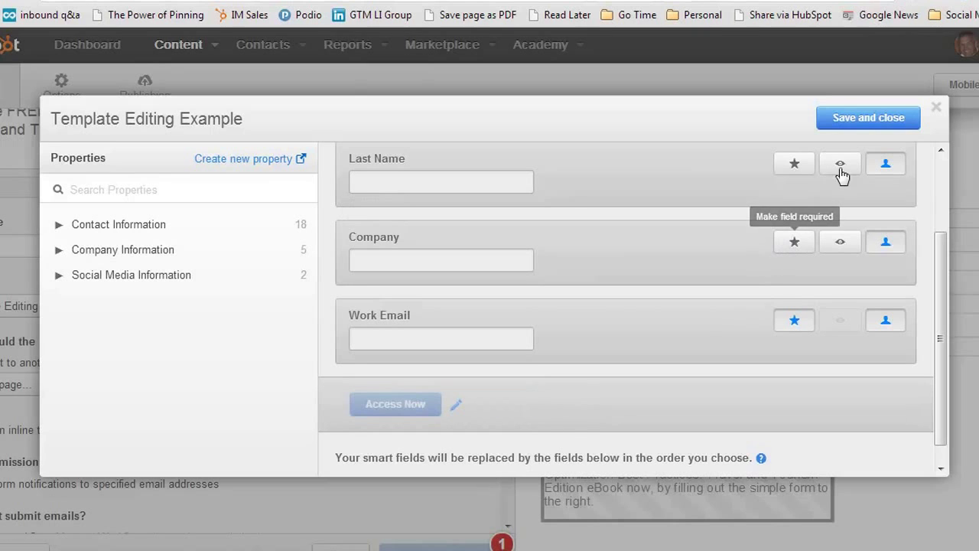
{"action": "left_click", "coordinate": [853, 121]}
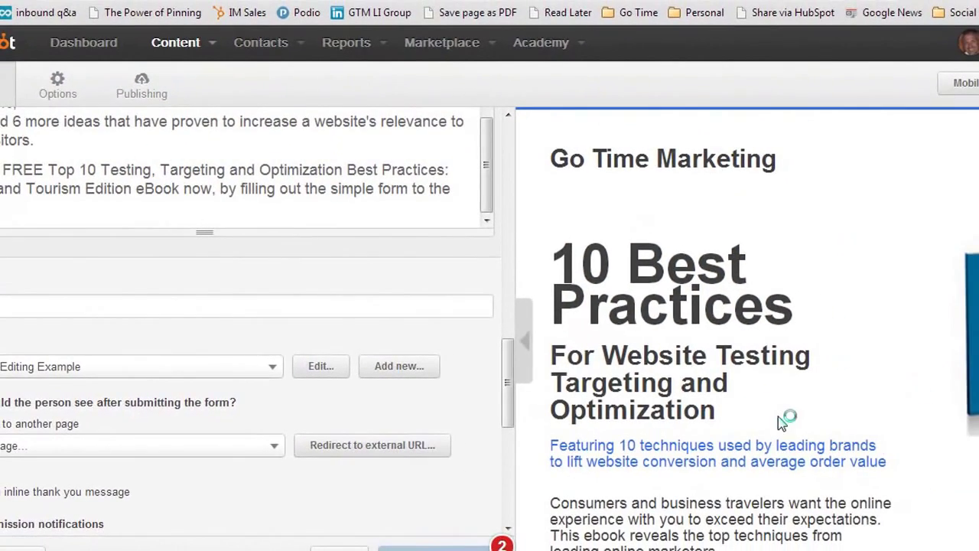
{"action": "left_click", "coordinate": [525, 342]}
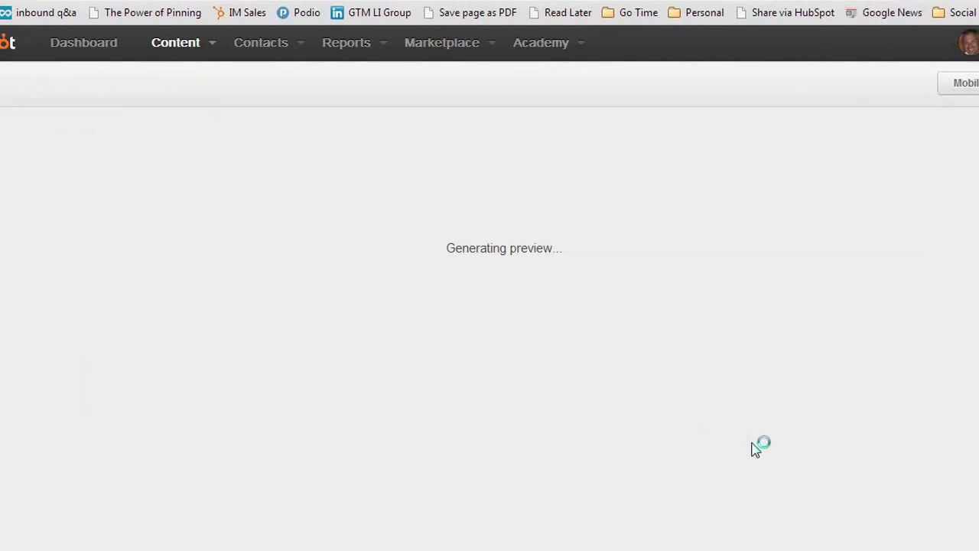
{"action": "scroll", "coordinate": [752, 451], "scroll_direction": "down", "scroll_amount": 2}
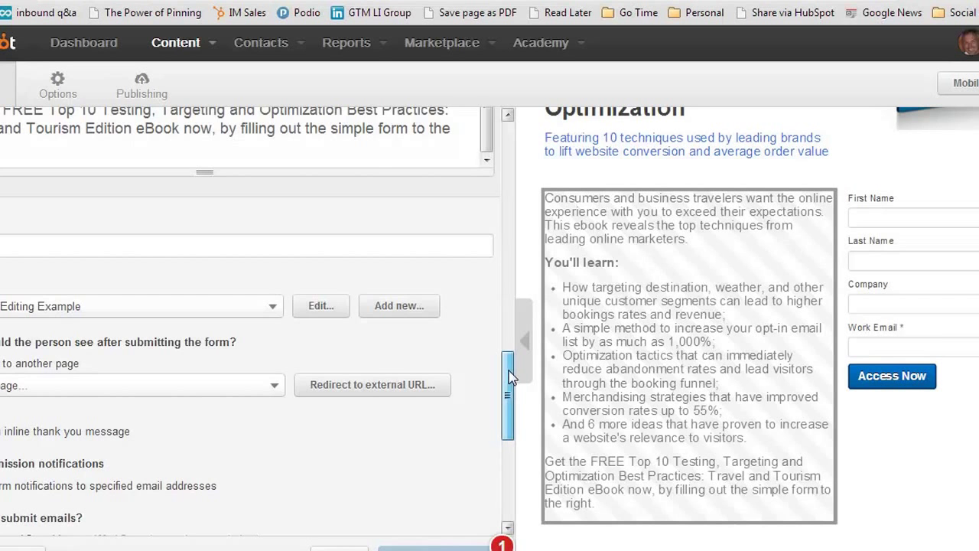
- Scroll the settings panel down to the Social Sharing section
{"action": "left_click_drag", "start_coordinate": [510, 379], "coordinate": [493, 467]}
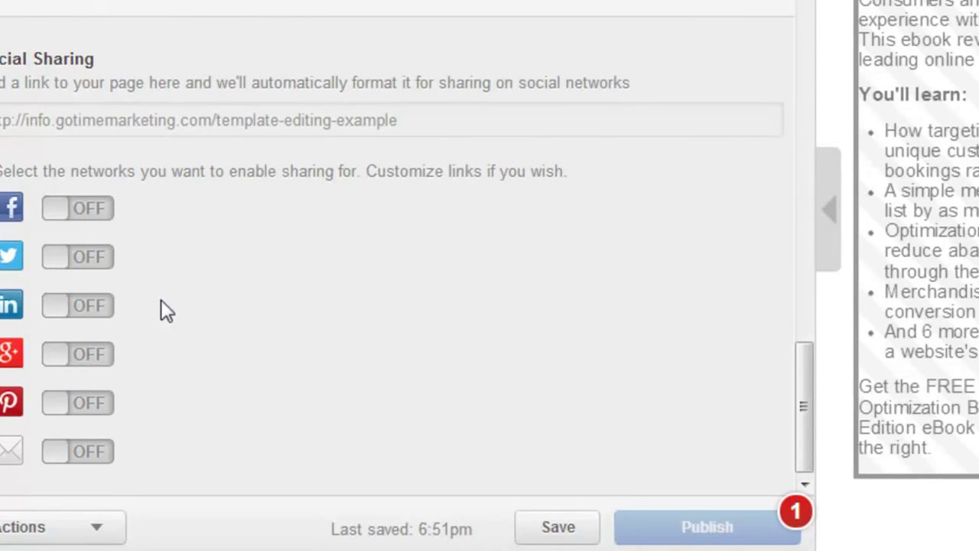
- Turn on Facebook, Twitter, LinkedIn, Google+ and Email sharing, then collapse the settings panel
{"action": "left_click", "coordinate": [88, 218]}
{"action": "left_click", "coordinate": [87, 260]}
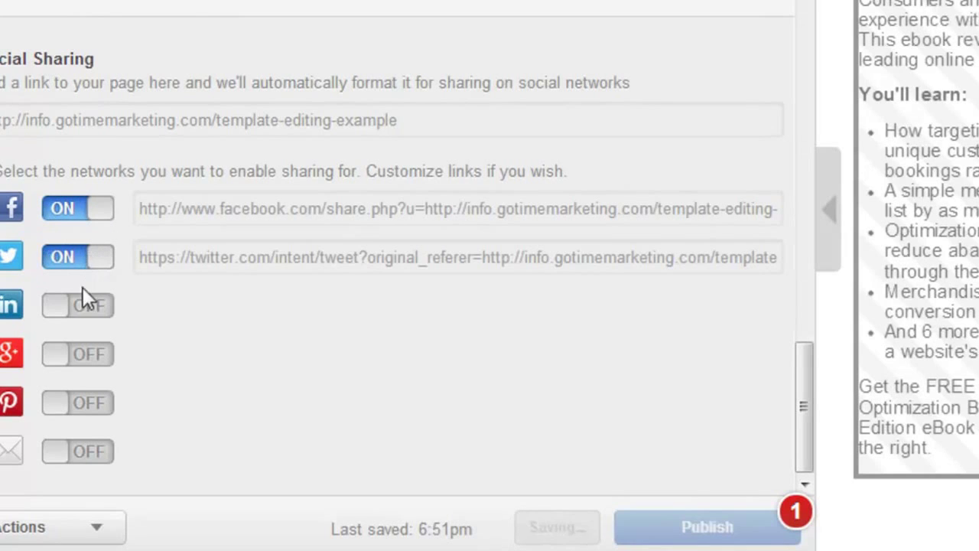
{"action": "left_click", "coordinate": [84, 303]}
{"action": "left_click", "coordinate": [90, 357]}
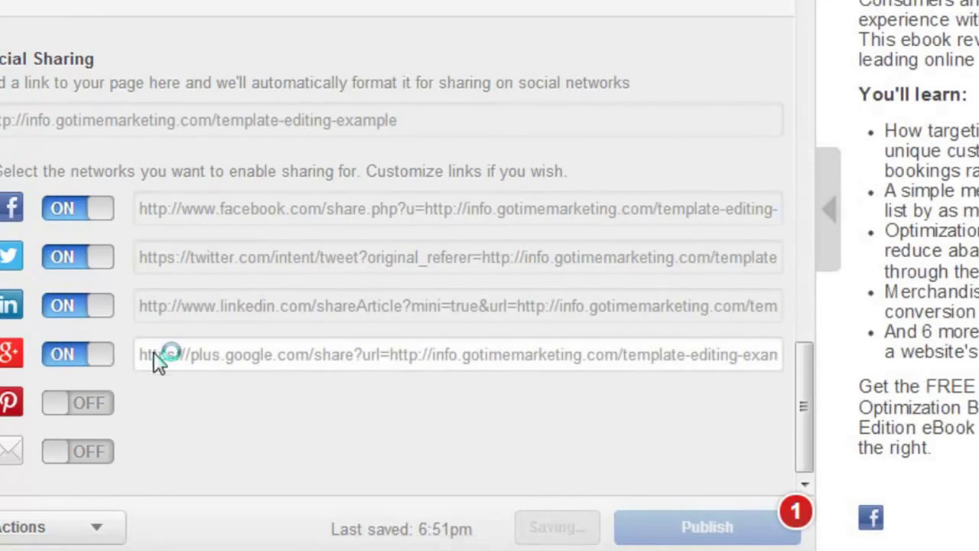
{"action": "left_click", "coordinate": [90, 453]}
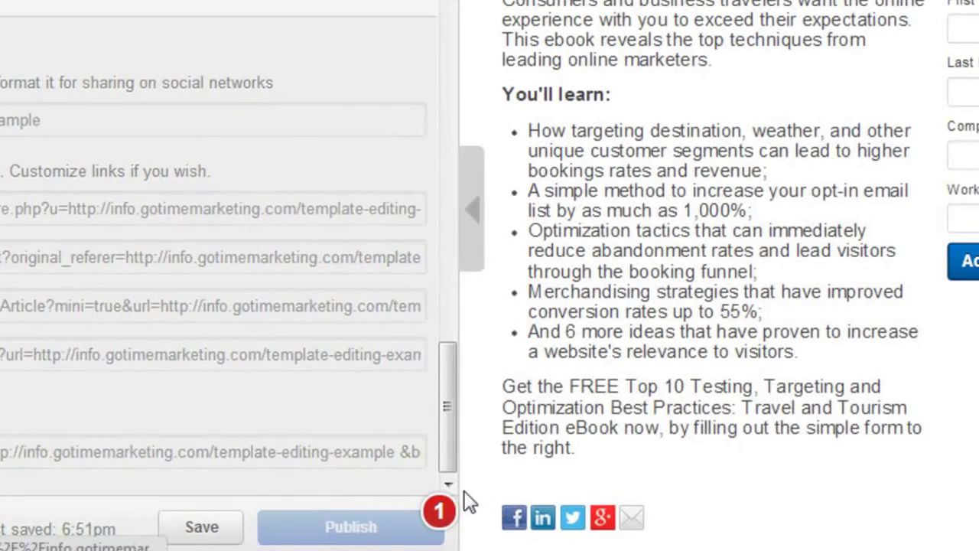
{"action": "left_click_drag", "start_coordinate": [449, 376], "coordinate": [453, 23]}
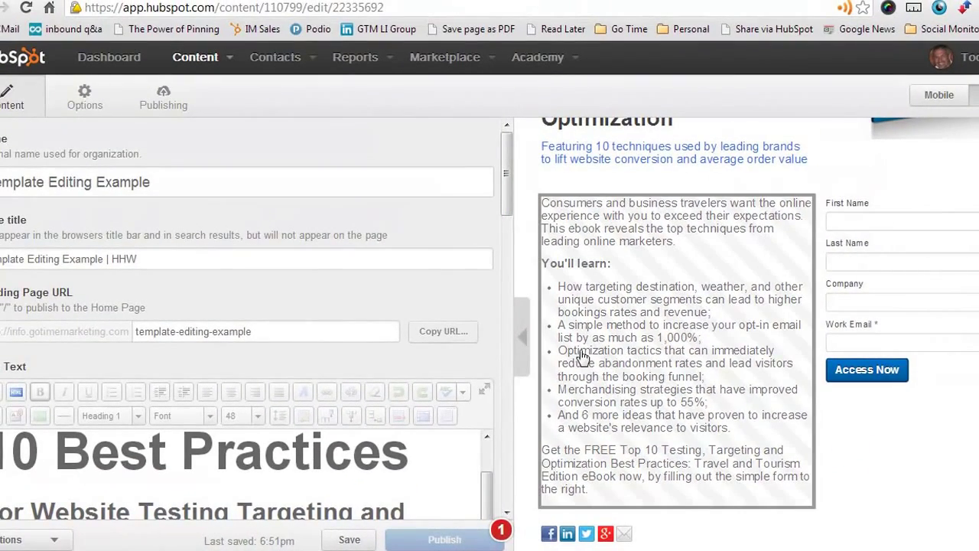
{"action": "left_click", "coordinate": [521, 335]}
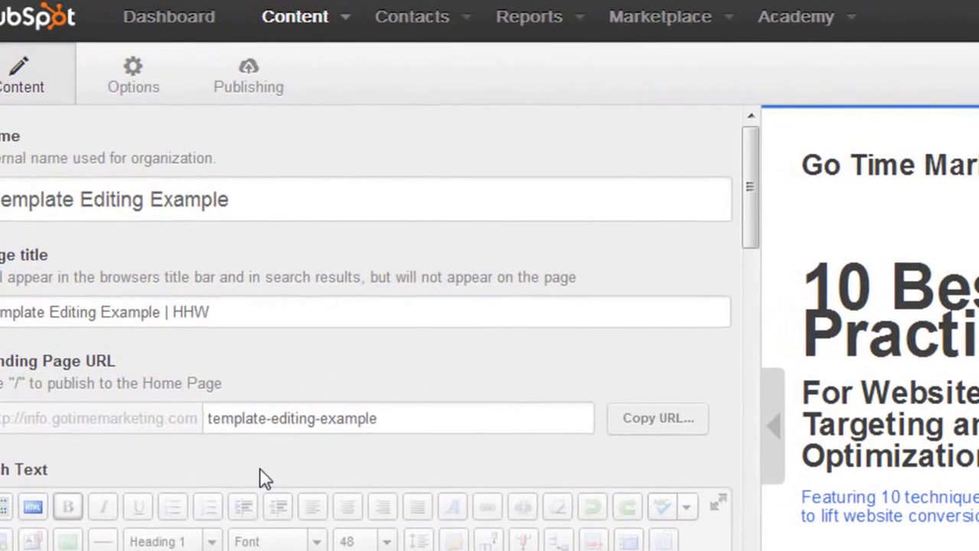
- Choose a Logo image from the page's Options settings
{"action": "left_click", "coordinate": [134, 76]}
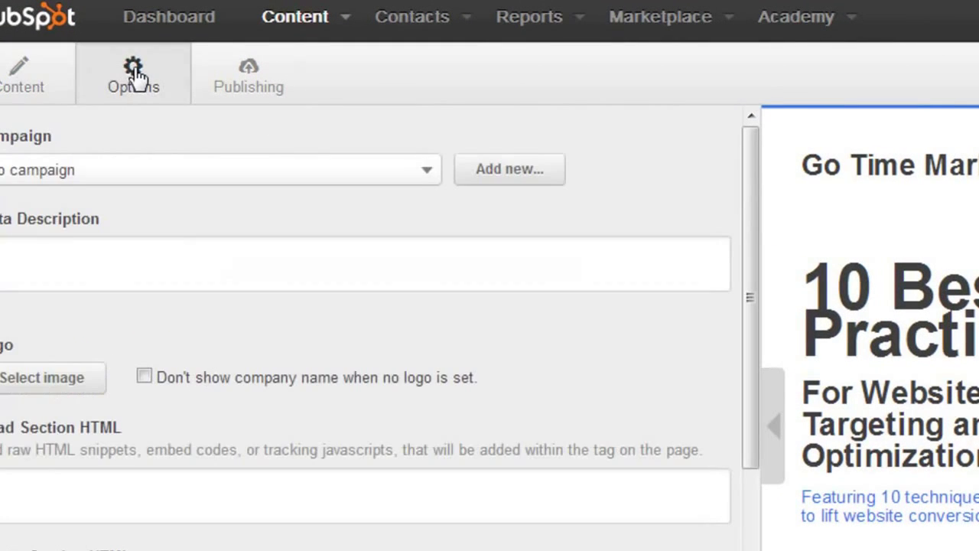
{"action": "left_click", "coordinate": [35, 386]}
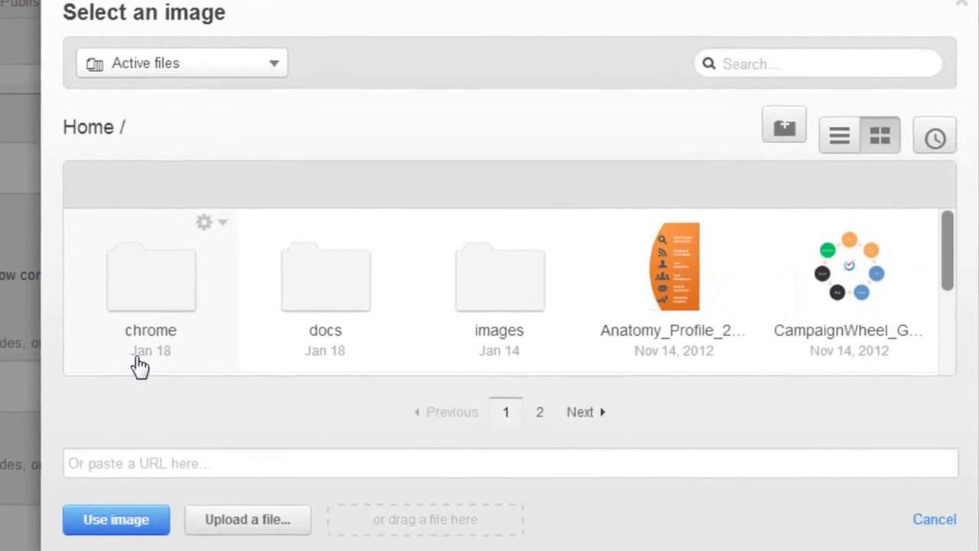
- Upload logo_example.jpg and use it as the page logo
{"action": "left_click", "coordinate": [228, 529]}
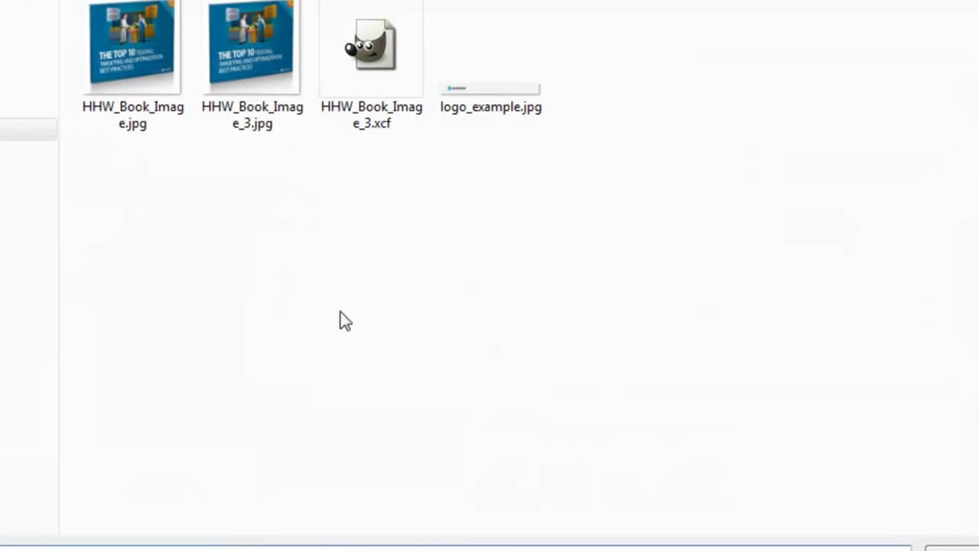
{"action": "left_click", "coordinate": [486, 112]}
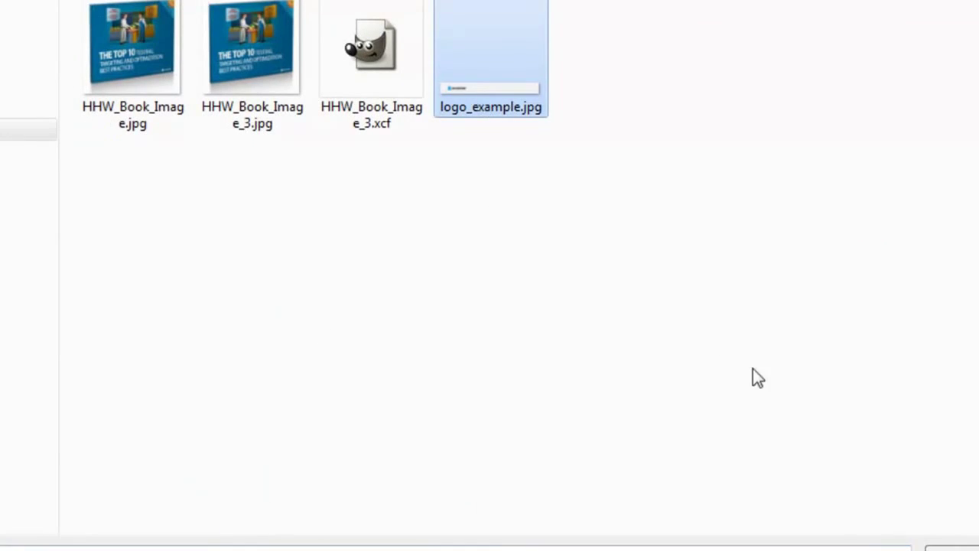
{"action": "key", "text": "Return"}
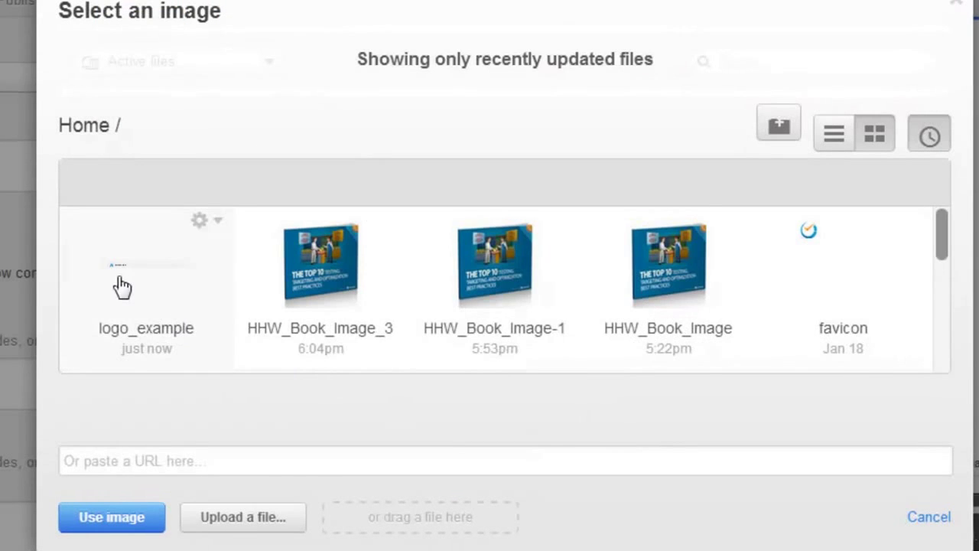
{"action": "left_click", "coordinate": [122, 286]}
{"action": "left_click", "coordinate": [111, 521]}
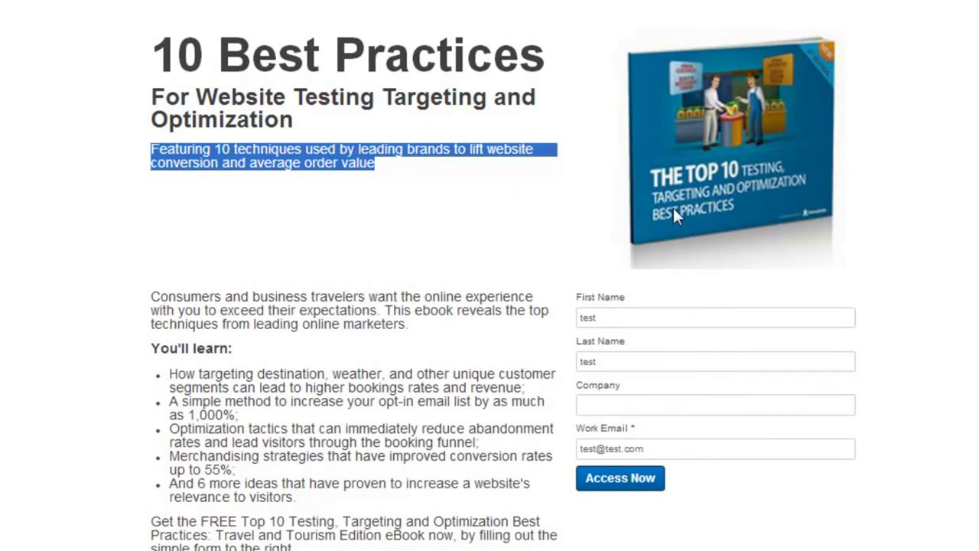
- Clear the text selection and zoom out to see the whole published landing page
{"action": "left_click", "coordinate": [610, 201]}
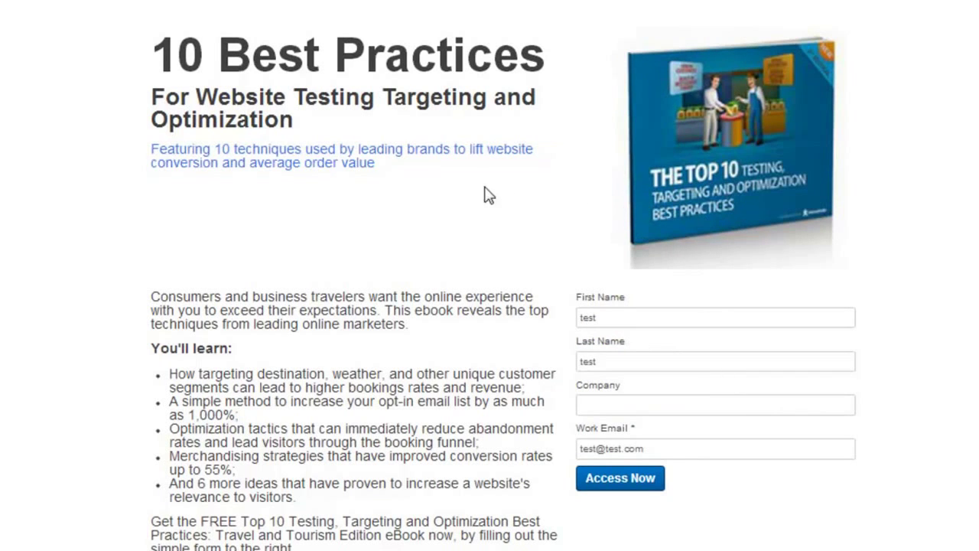
{"action": "scroll", "coordinate": [470, 195], "scroll_direction": "up", "scroll_amount": 2}
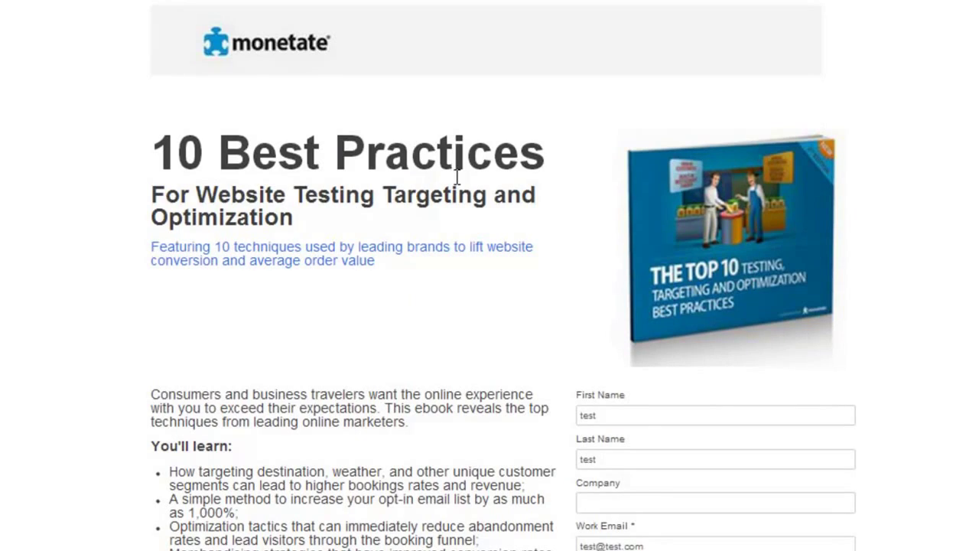
{"action": "key", "text": "ctrl+minus"}
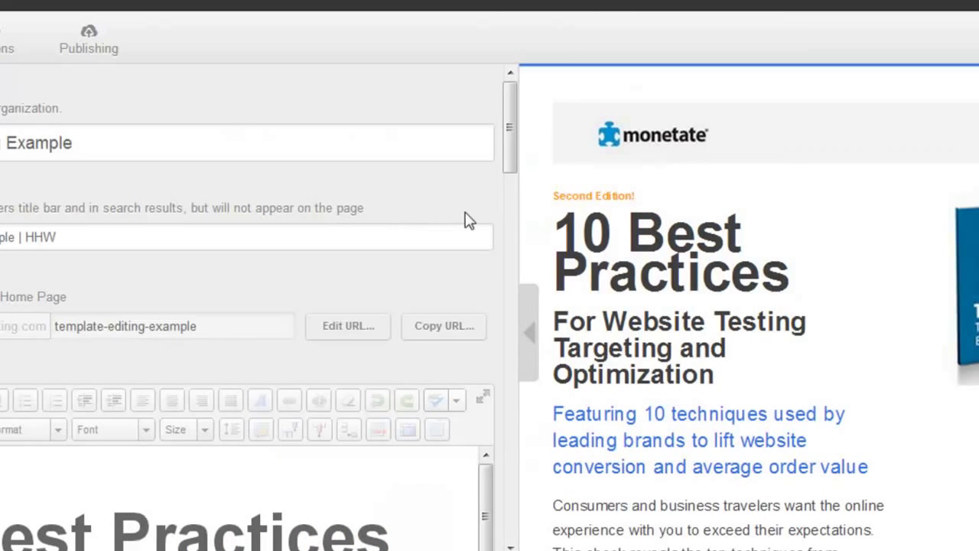
{"action": "left_click_drag", "start_coordinate": [509, 115], "coordinate": [494, 153]}
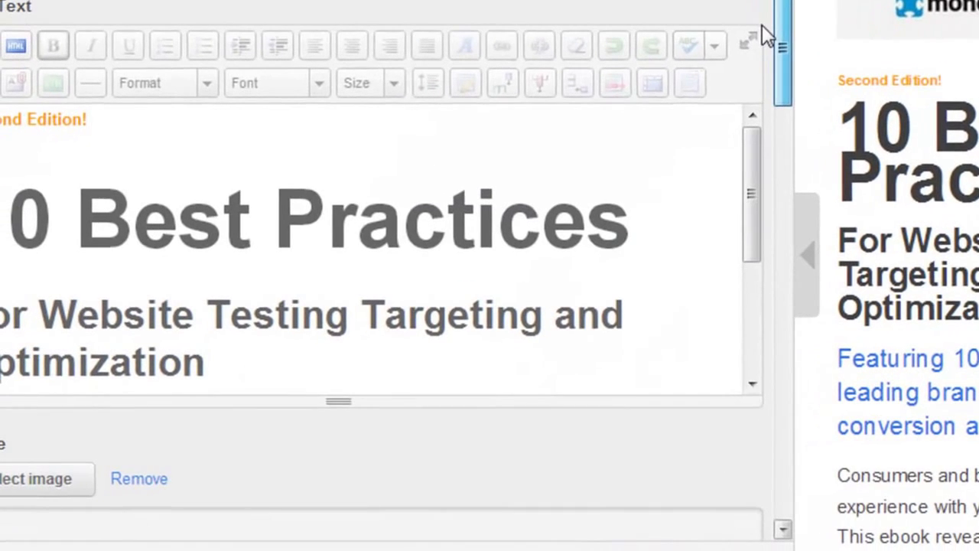
{"action": "left_click_drag", "start_coordinate": [763, 25], "coordinate": [762, 28]}
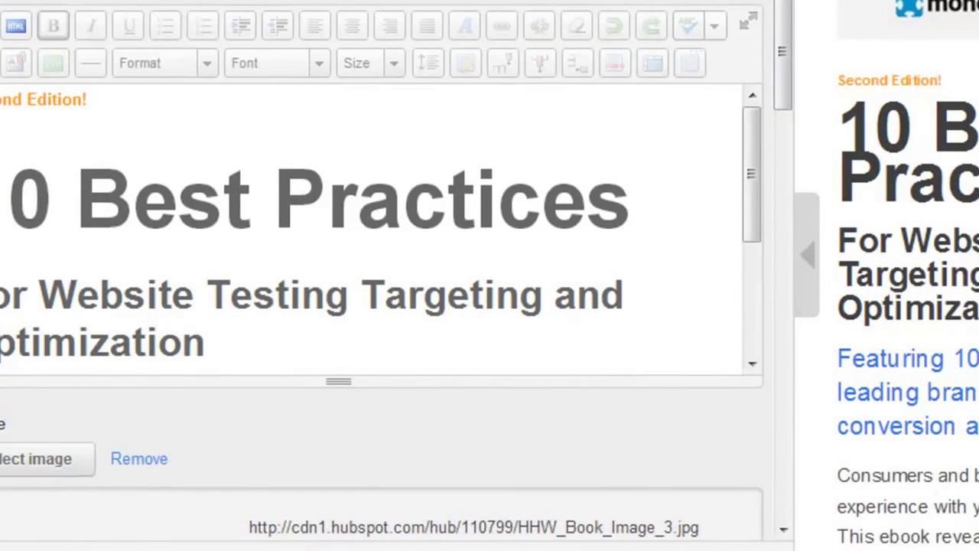
{"action": "triple_click", "coordinate": [94, 105]}
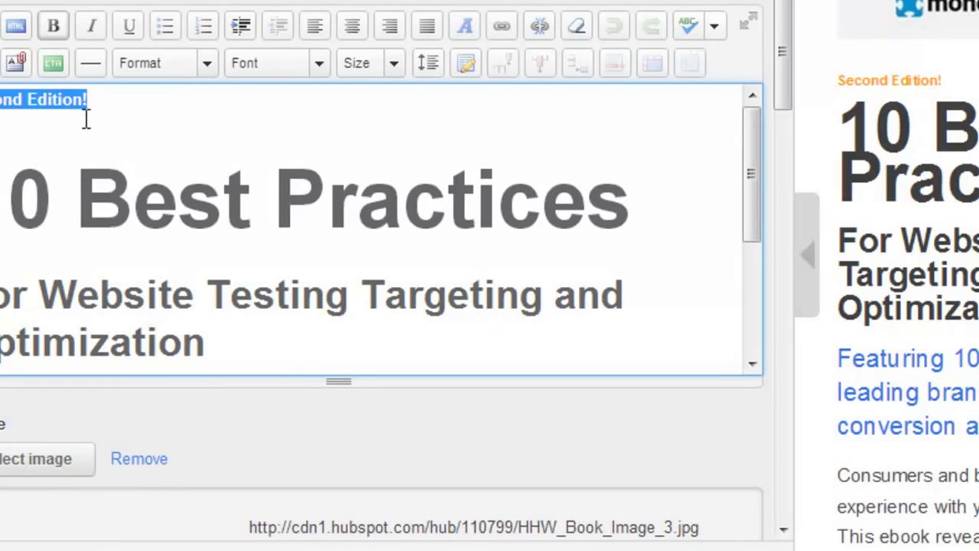
{"action": "left_click", "coordinate": [13, 29]}
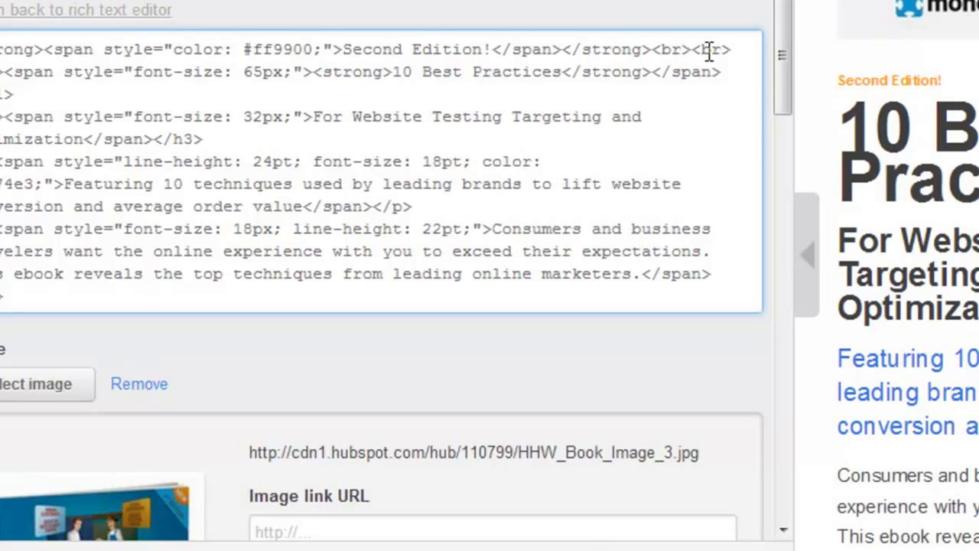
{"action": "left_click", "coordinate": [108, 14]}
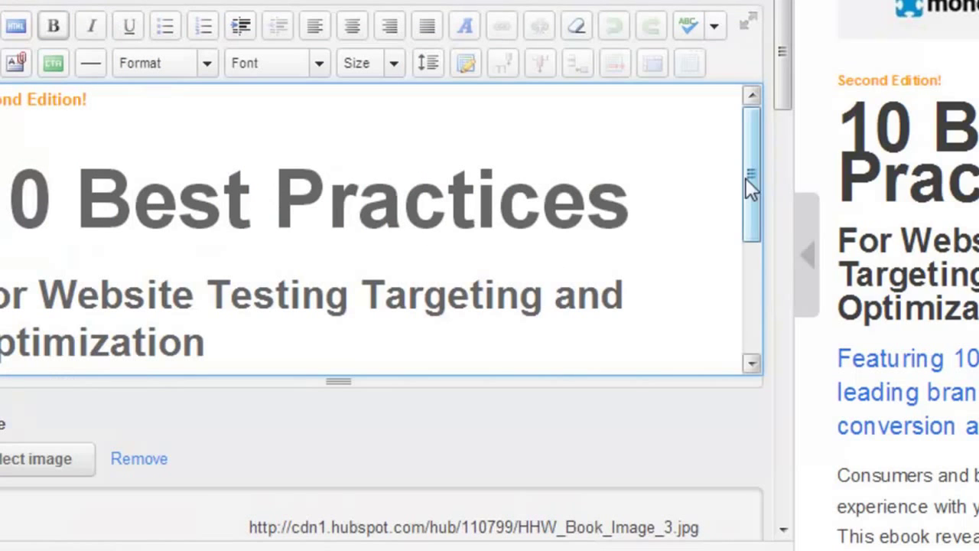
{"action": "left_click_drag", "start_coordinate": [749, 160], "coordinate": [737, 321]}
{"action": "scroll", "coordinate": [406, 348], "scroll_direction": "down", "scroll_amount": 2}
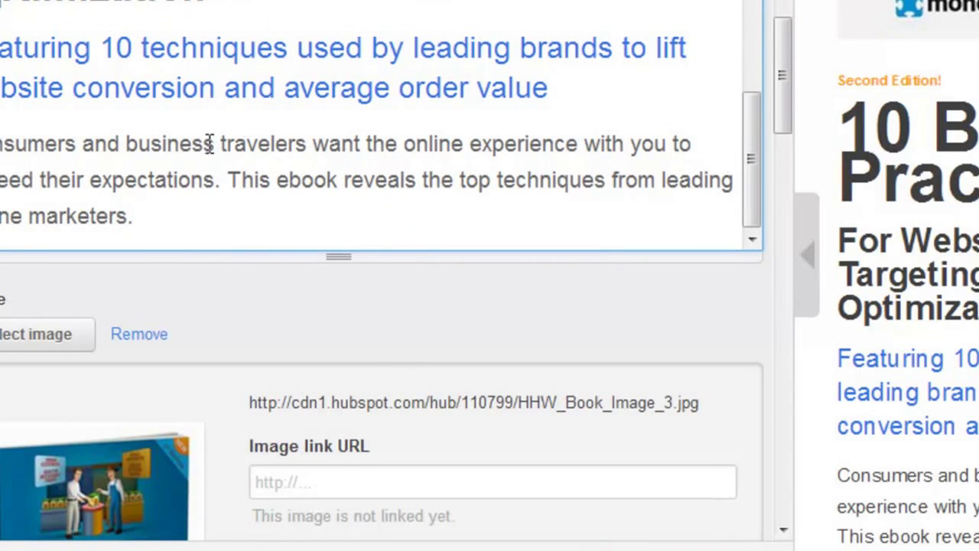
{"action": "scroll", "coordinate": [359, 237], "scroll_direction": "down", "scroll_amount": 2}
{"action": "scroll", "coordinate": [375, 260], "scroll_direction": "down", "scroll_amount": 8}
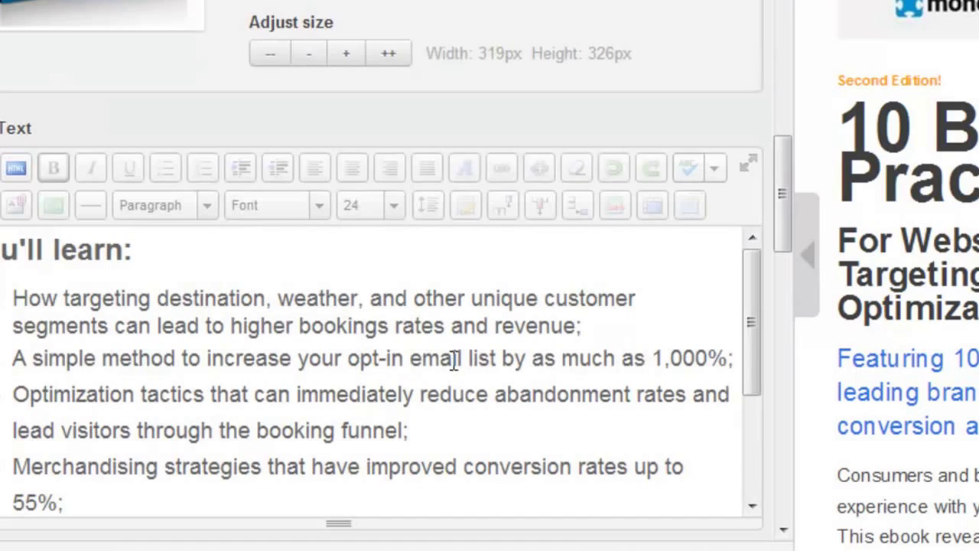
{"action": "scroll", "coordinate": [452, 361], "scroll_direction": "up", "scroll_amount": 8}
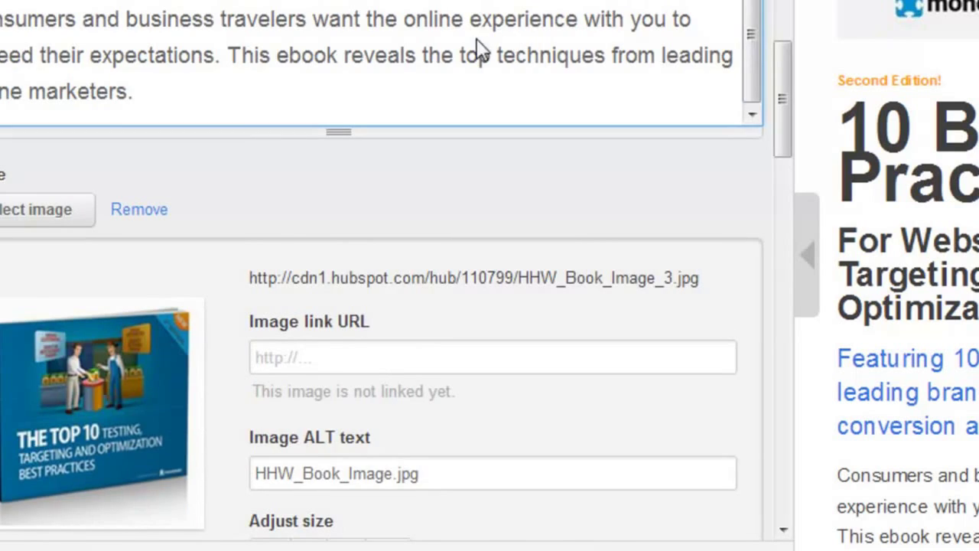
{"action": "scroll", "coordinate": [477, 53], "scroll_direction": "down", "scroll_amount": 2}
{"action": "left_click_drag", "start_coordinate": [782, 77], "coordinate": [781, 6]}
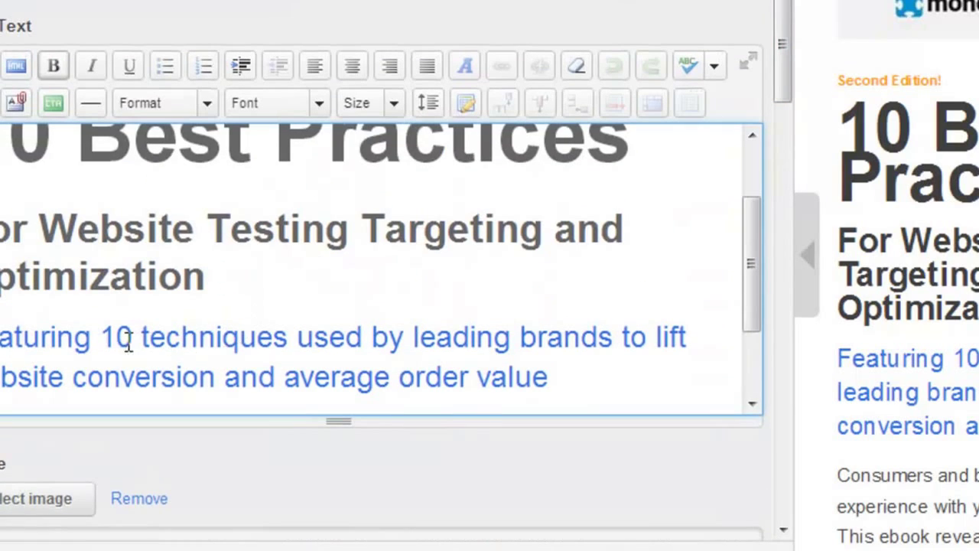
{"action": "left_click_drag", "start_coordinate": [56, 333], "coordinate": [302, 350]}
{"action": "scroll", "coordinate": [243, 336], "scroll_direction": "down", "scroll_amount": 2}
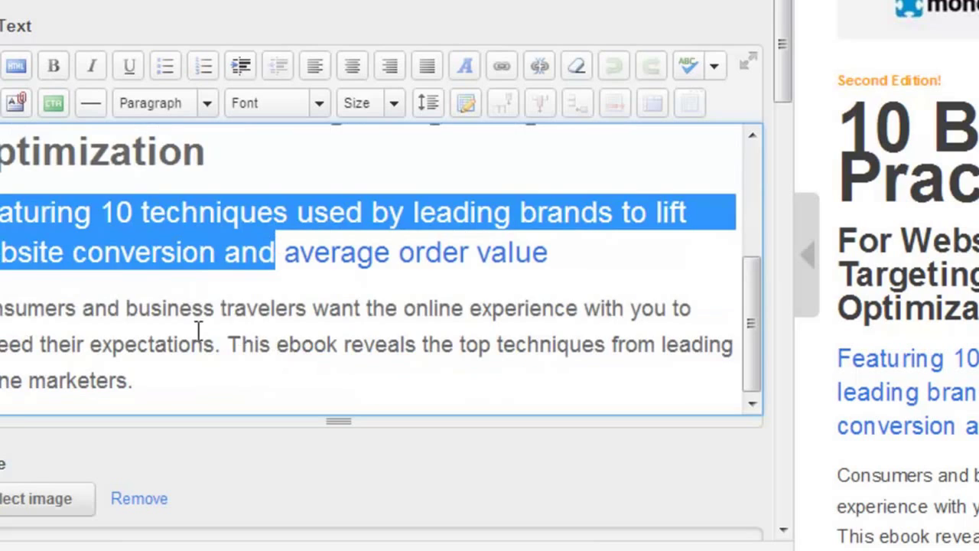
{"action": "left_click_drag", "start_coordinate": [77, 312], "coordinate": [188, 348]}
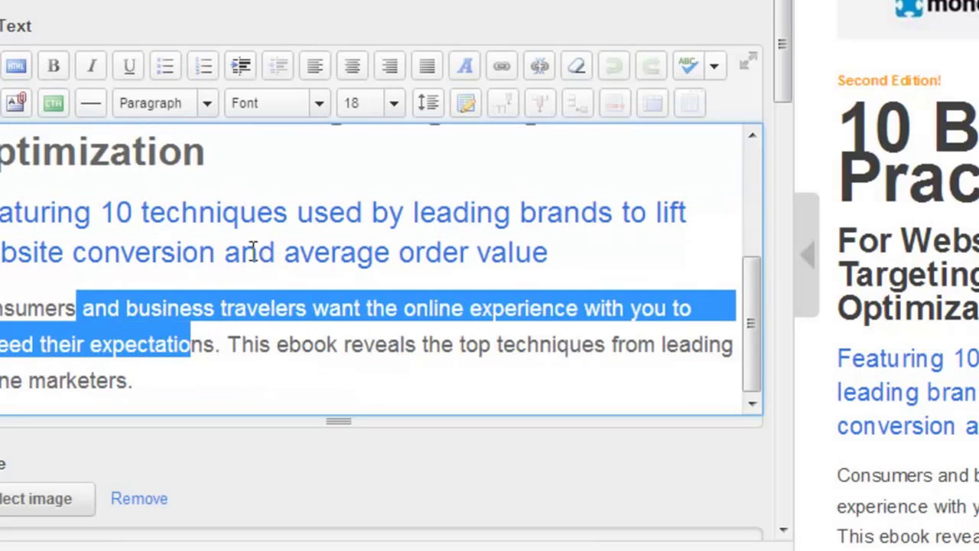
{"action": "left_click", "coordinate": [15, 66]}
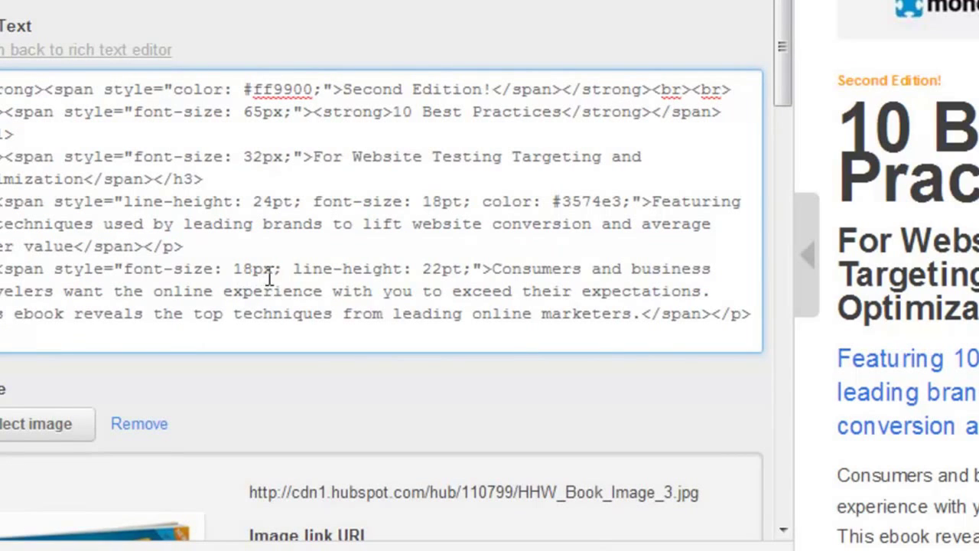
{"action": "left_click_drag", "start_coordinate": [293, 269], "coordinate": [464, 270]}
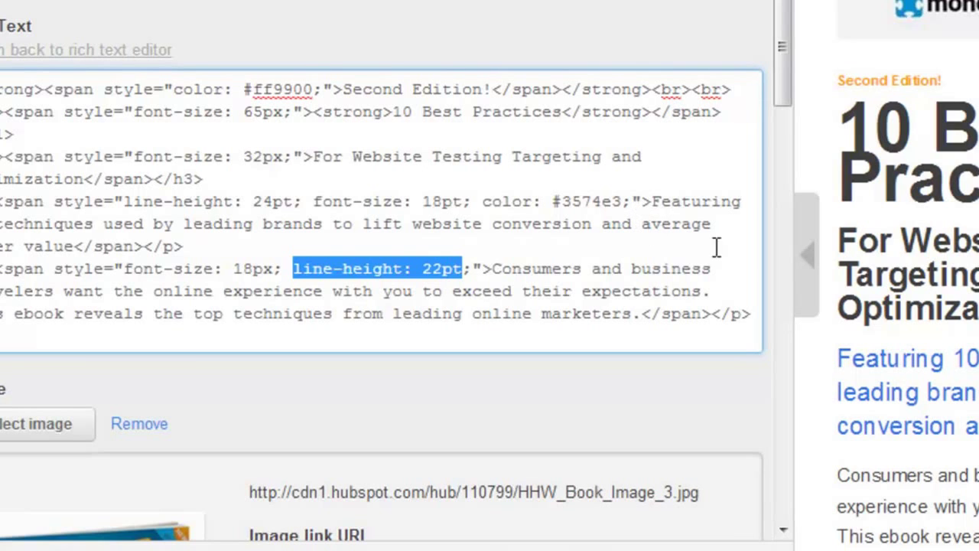
{"action": "left_click_drag", "start_coordinate": [781, 90], "coordinate": [775, 213]}
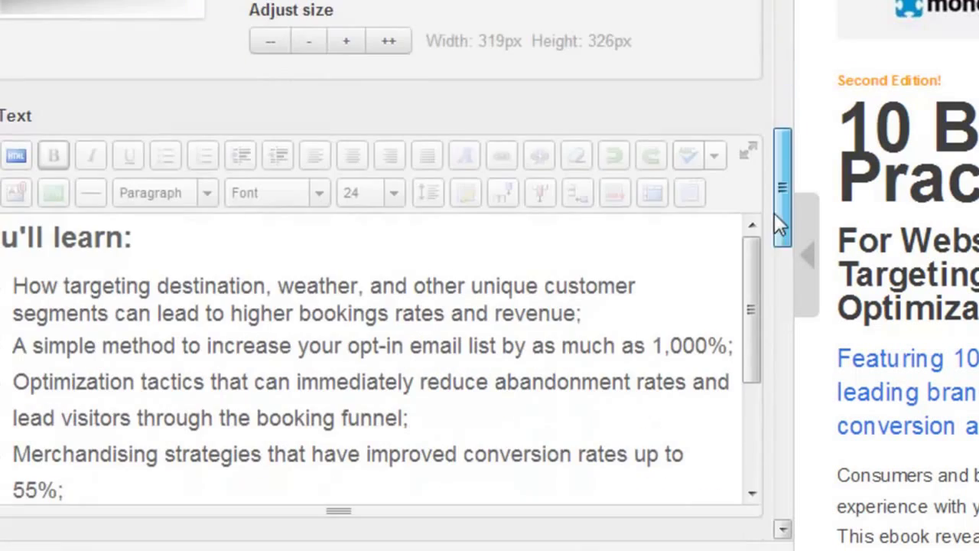
{"action": "left_click", "coordinate": [804, 256]}
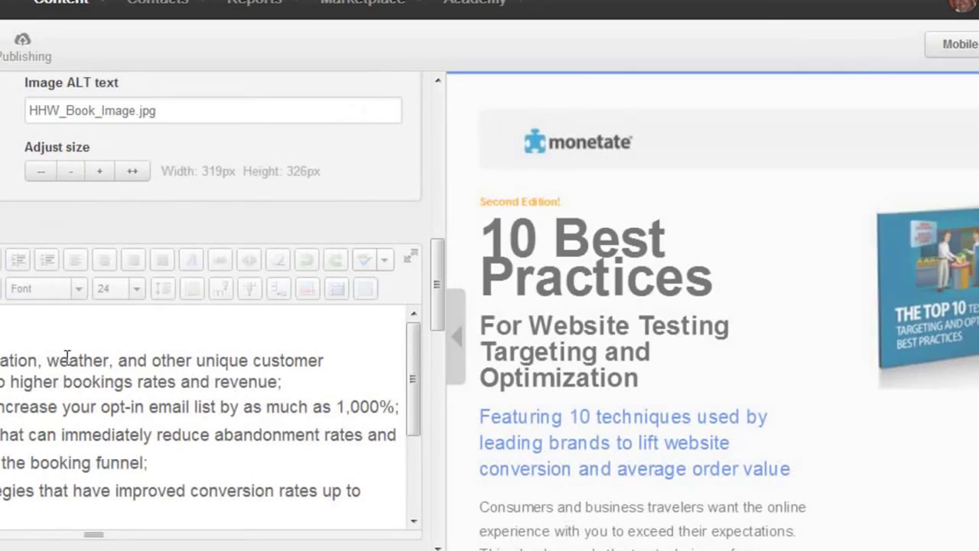
- Check the lead form's First Name field settings, then save and close the form
{"action": "scroll", "coordinate": [68, 360], "scroll_direction": "down", "scroll_amount": 5}
{"action": "scroll", "coordinate": [68, 375], "scroll_direction": "down", "scroll_amount": 3}
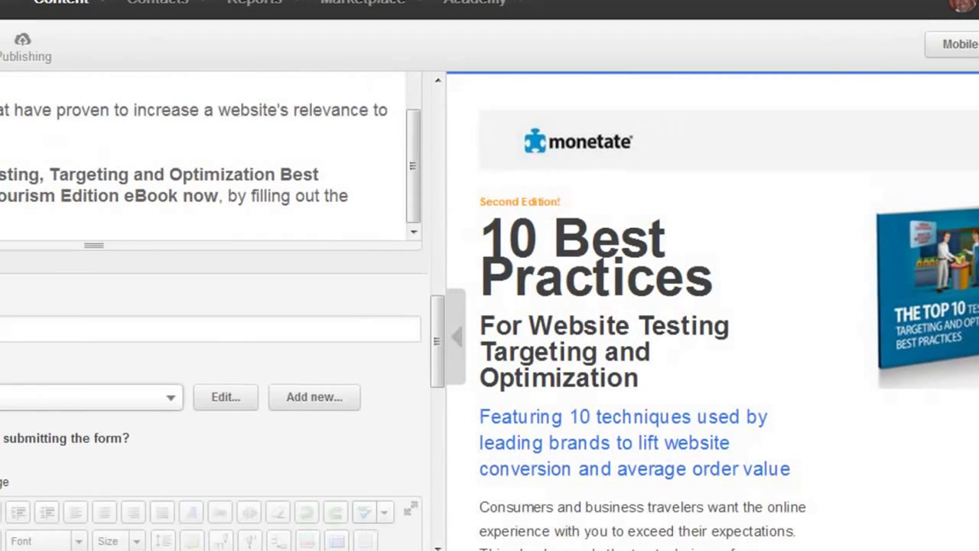
{"action": "left_click", "coordinate": [224, 398]}
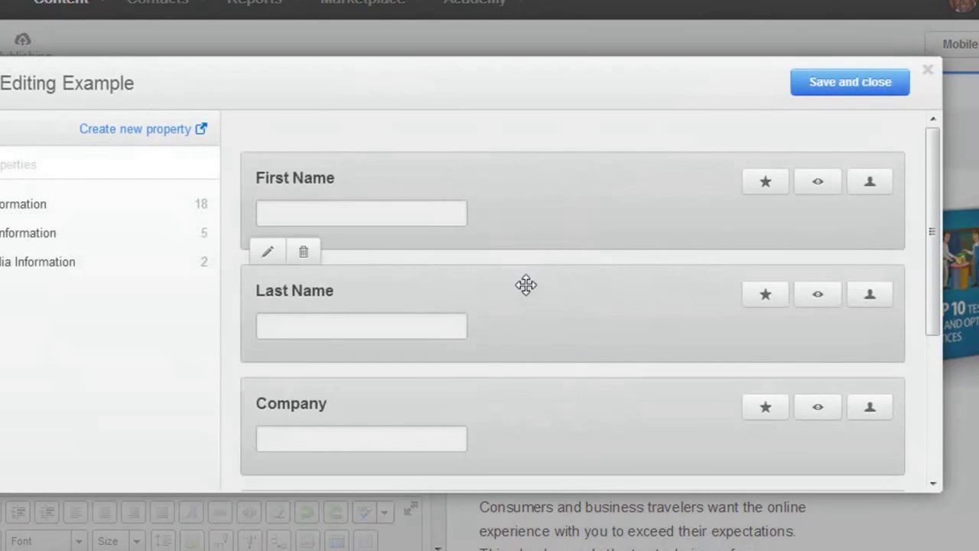
{"action": "mouse_move", "coordinate": [298, 179]}
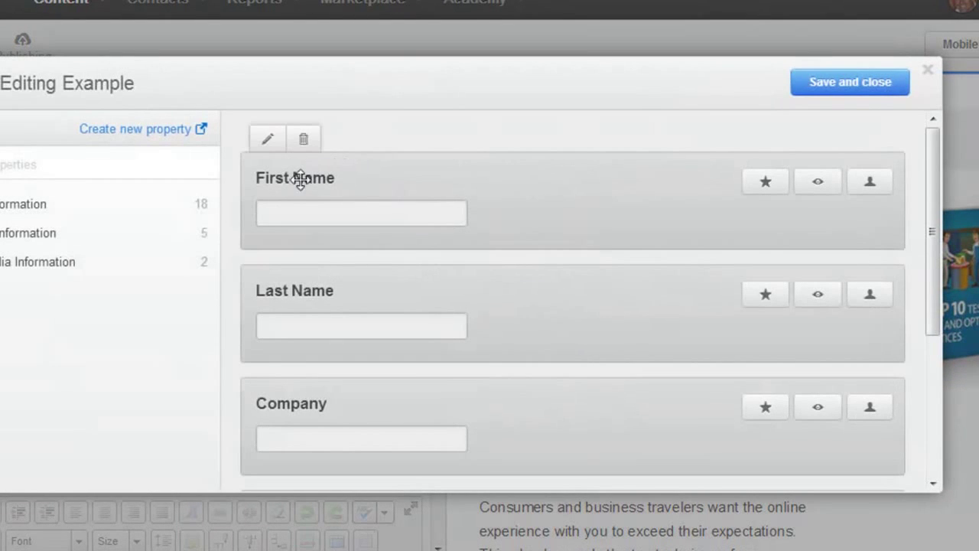
{"action": "left_click", "coordinate": [268, 140]}
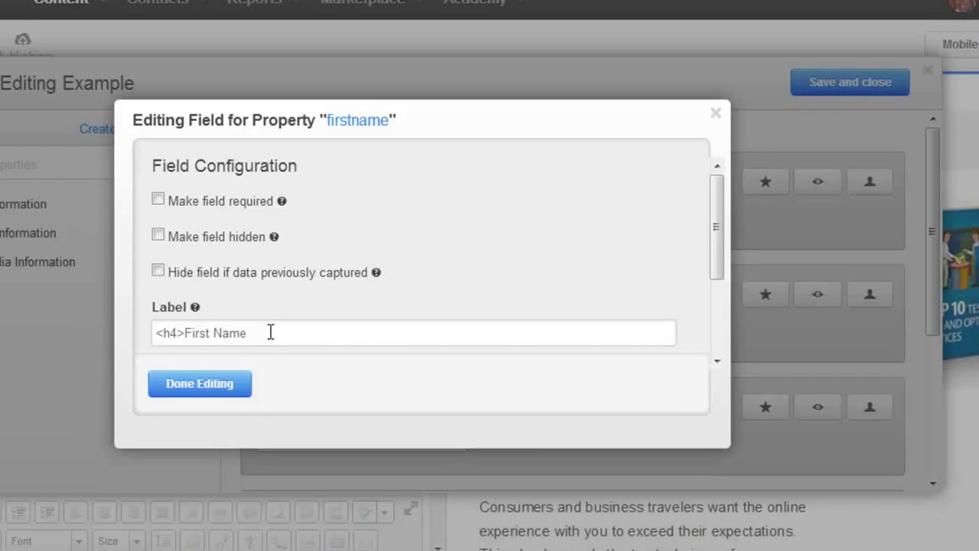
{"action": "left_click", "coordinate": [197, 392]}
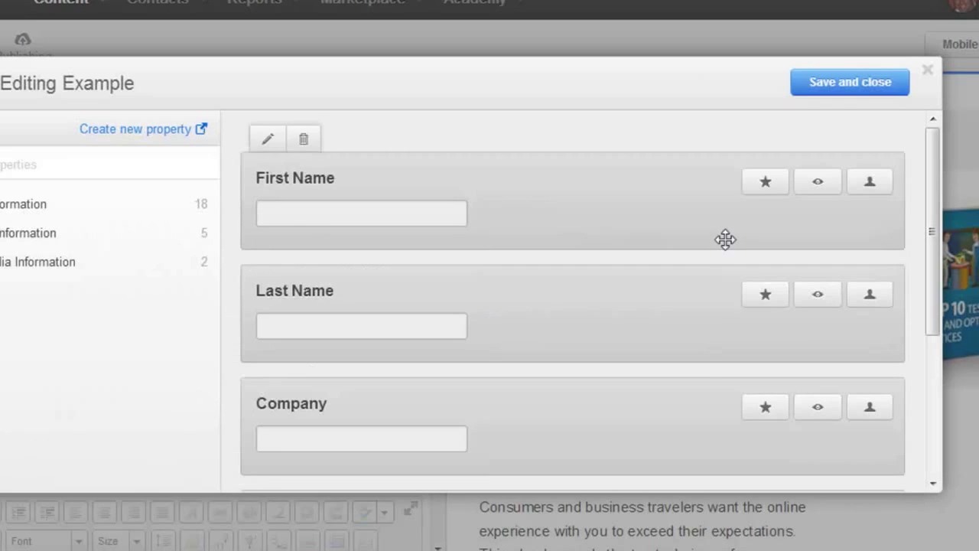
{"action": "left_click", "coordinate": [850, 95]}
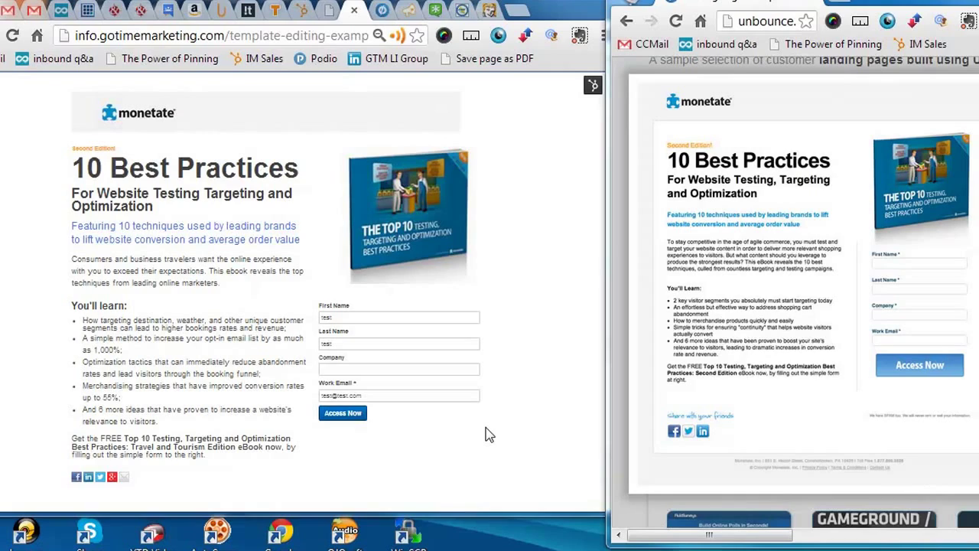